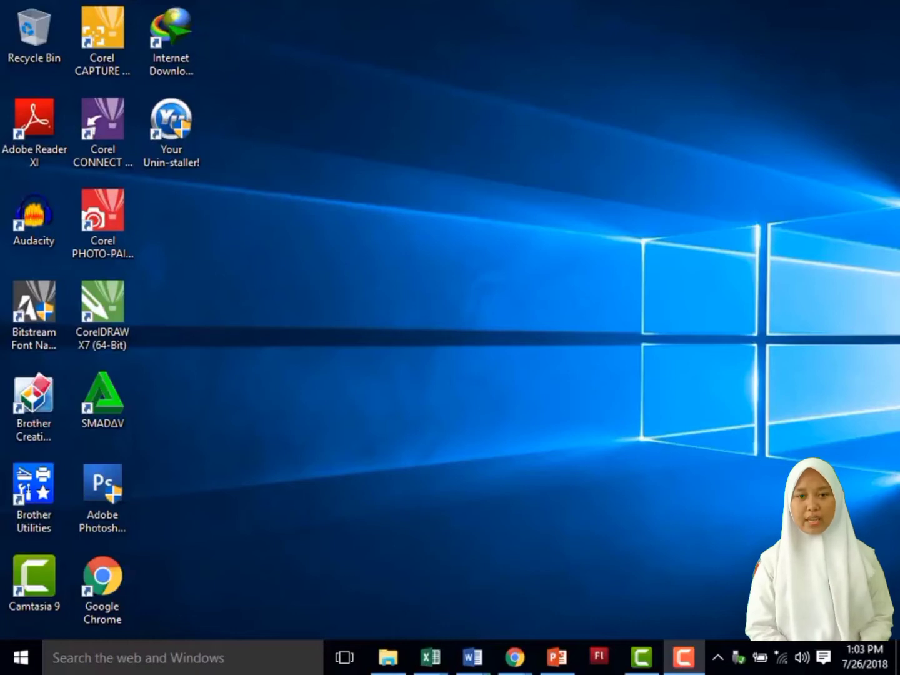
# Switch to Adobe Flash CS3 and create a new Flash File (ActionScript 2.0).
pyautogui.click(598, 663)
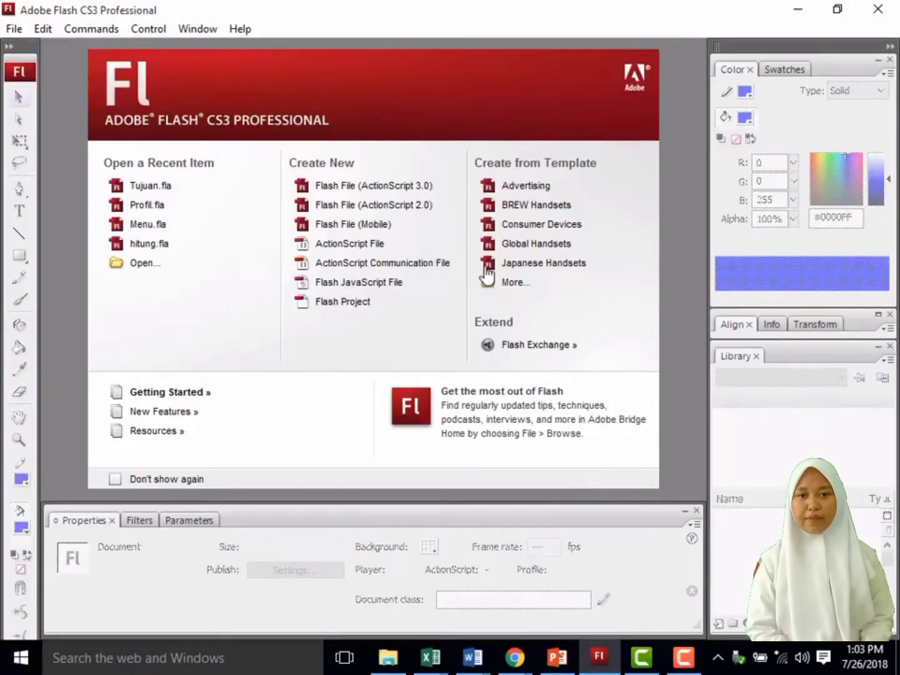
pyautogui.click(369, 210)
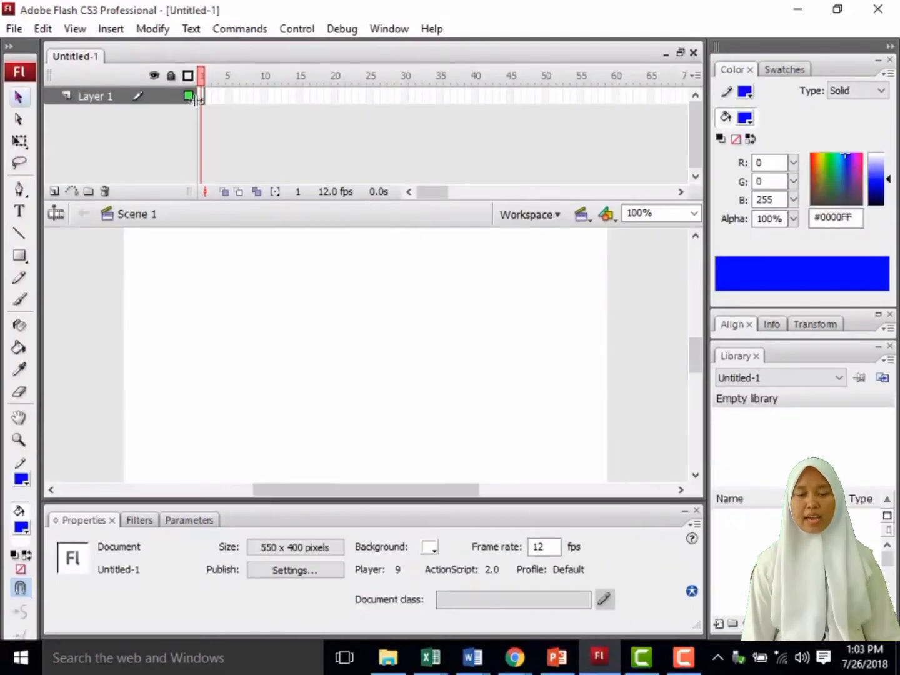
pyautogui.moveTo(687, 351)
pyautogui.mouseDown()
pyautogui.moveTo(699, 369)
pyautogui.moveTo(692, 344)
pyautogui.moveTo(695, 359)
pyautogui.mouseUp()
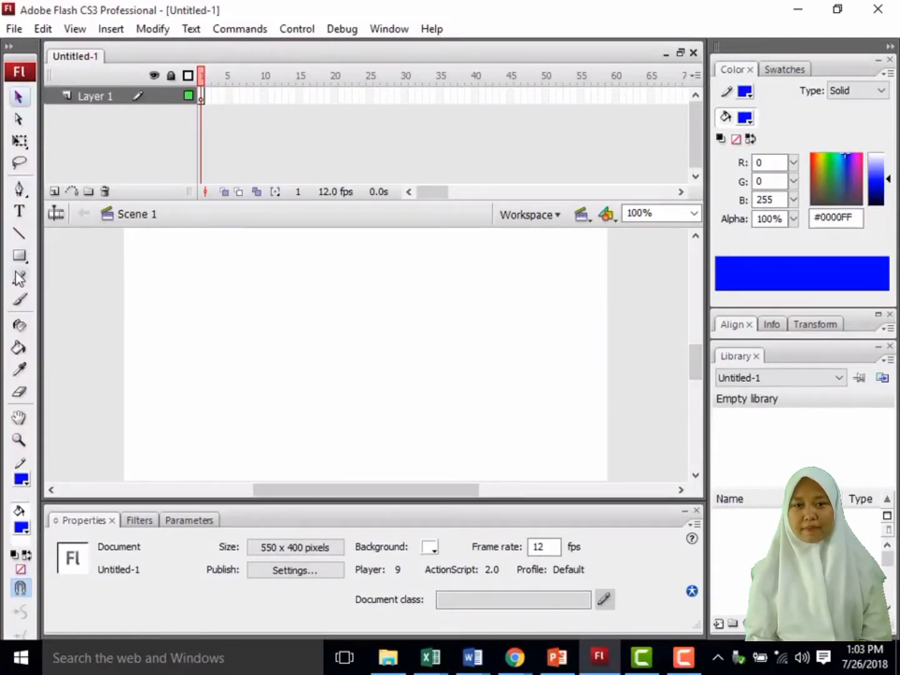
# Draw a blue rectangle about 77 × 60 px just outside the stage's lower-left edge.
pyautogui.click(19, 256)
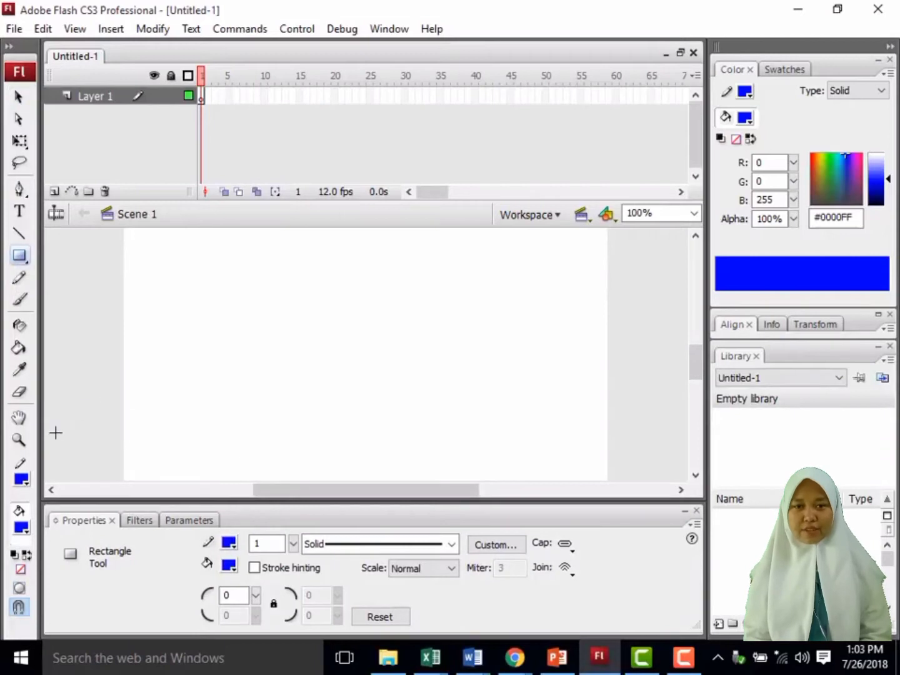
pyautogui.moveTo(54, 425); pyautogui.dragTo(122, 479)
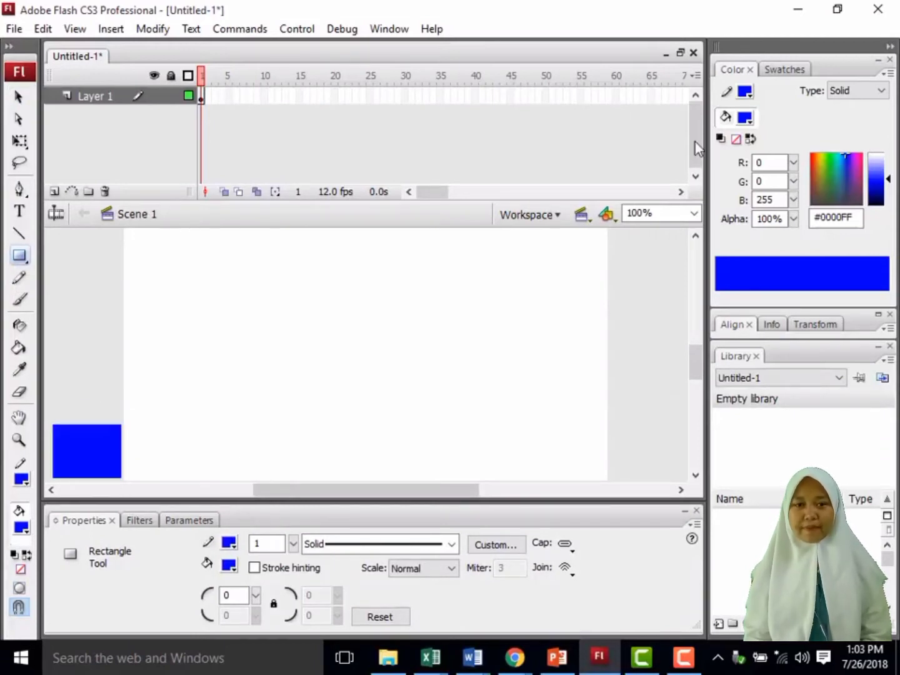
# Insert a keyframe at frame 60 of Layer 1 and create a motion tween between frames 1 and 60.
pyautogui.rightClick(615, 96)
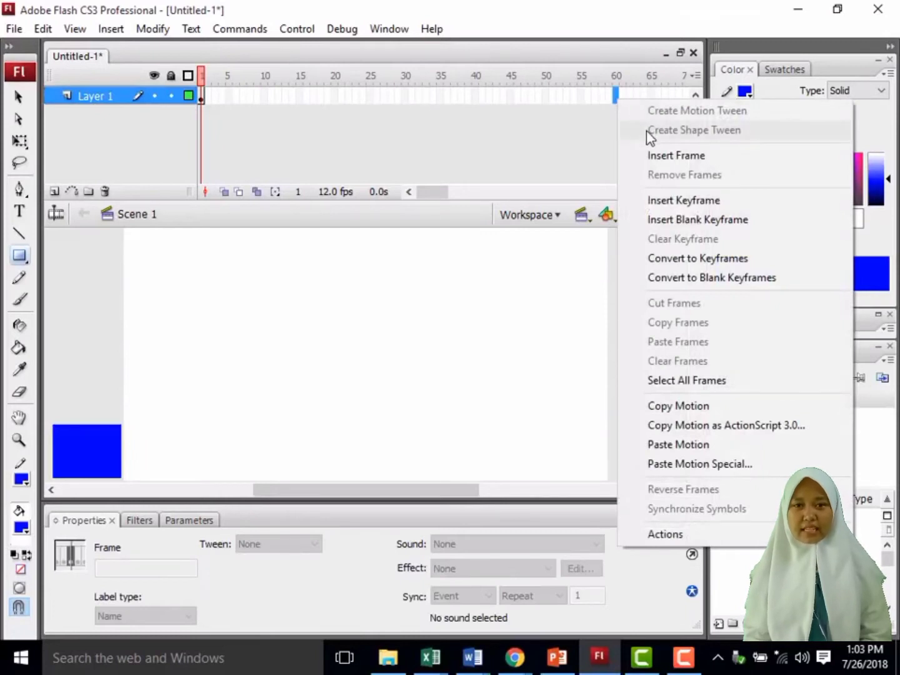
pyautogui.click(661, 201)
pyautogui.rightClick(556, 94)
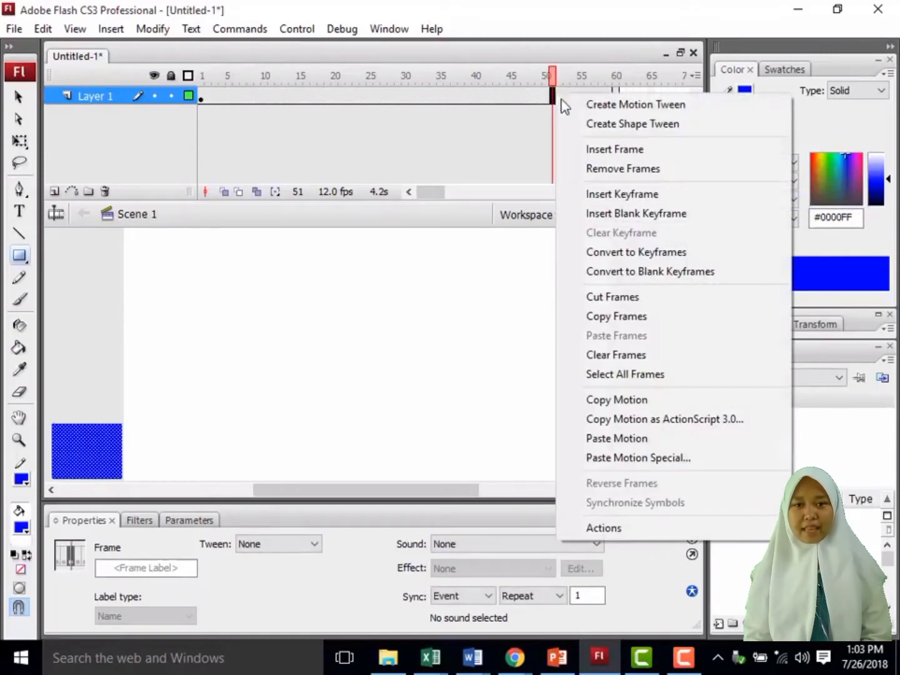
pyautogui.click(565, 104)
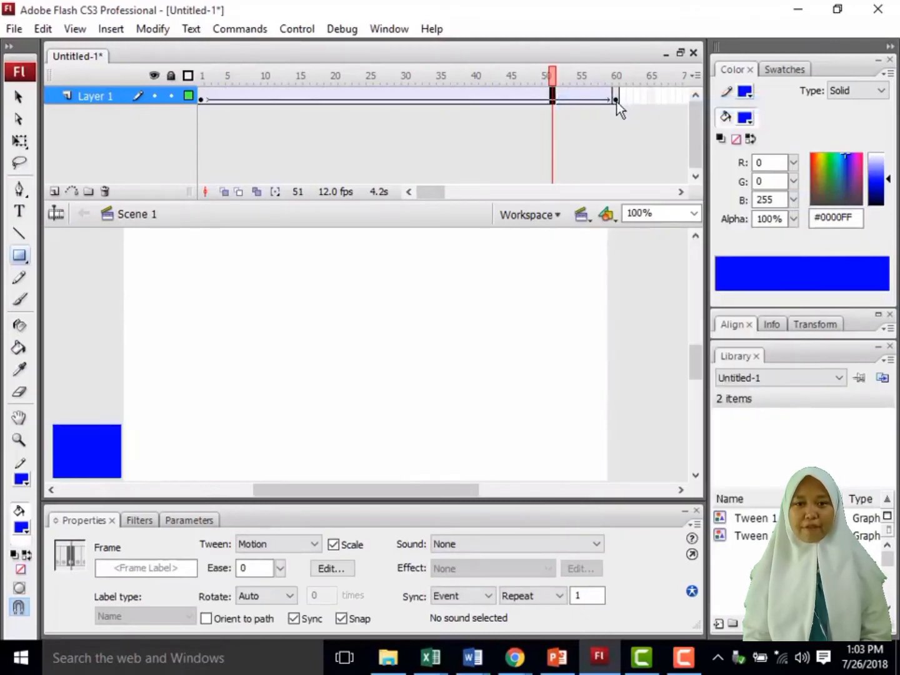
# At frame 60, move the rectangle past the stage's right edge to about X 596.5, Y 372, and test the movie.
pyautogui.click(615, 99)
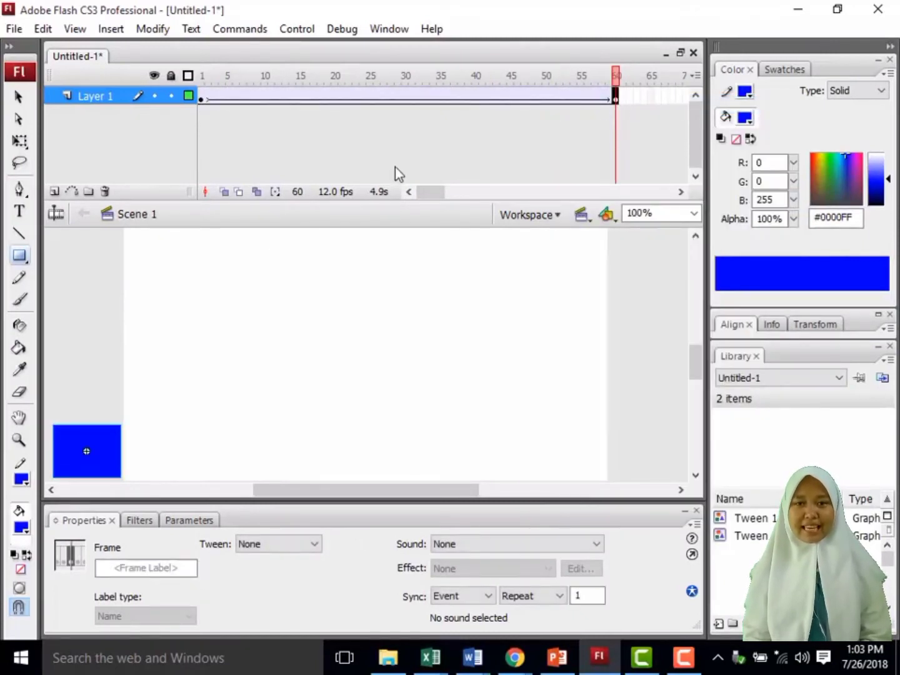
pyautogui.click(20, 97)
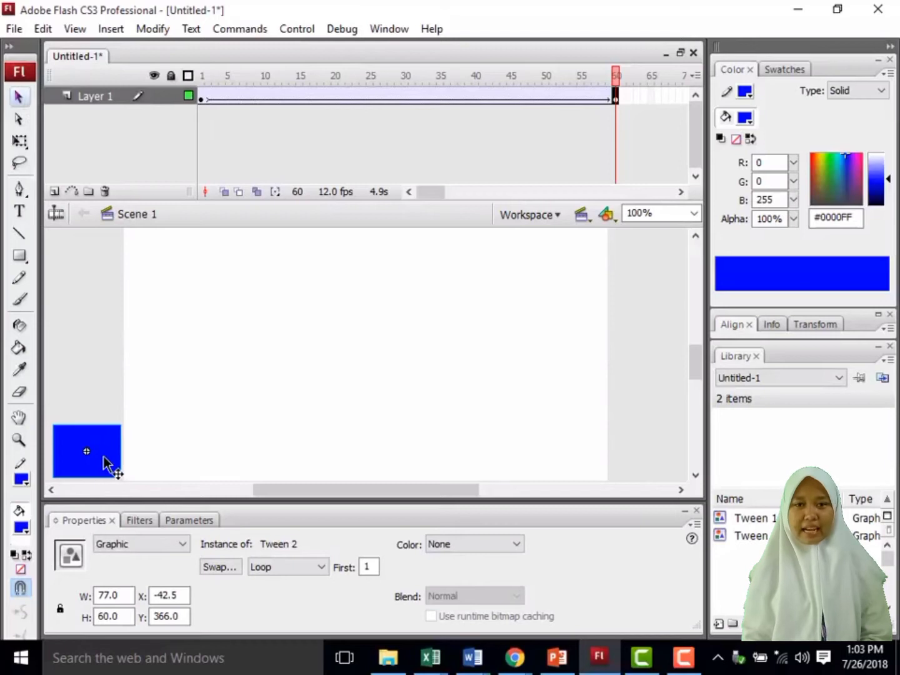
pyautogui.moveTo(105, 457); pyautogui.dragTo(665, 464)
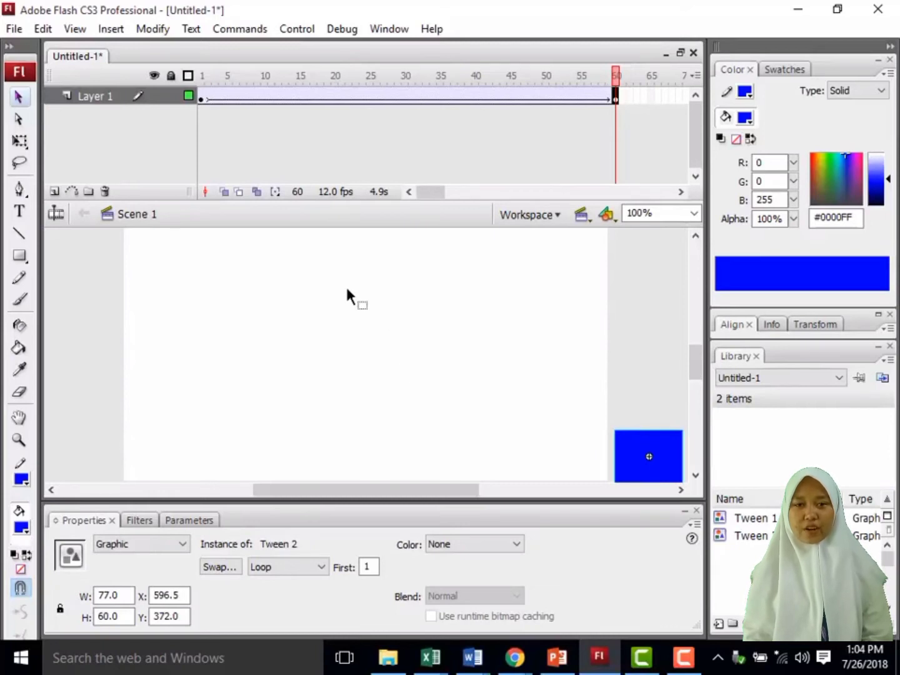
pyautogui.hotkey('ctrl', 'Return')
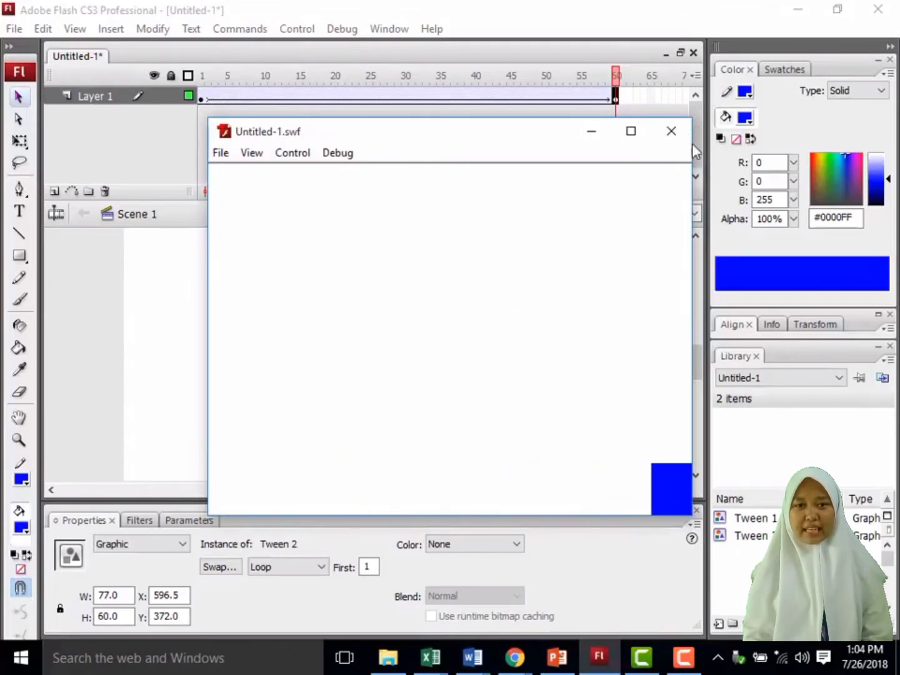
pyautogui.click(671, 131)
# Create a second ActionScript 2.0 document and draw a blue square near the left edge of its stage.
pyautogui.hotkey('ctrl', 'n')
pyautogui.click(614, 489)
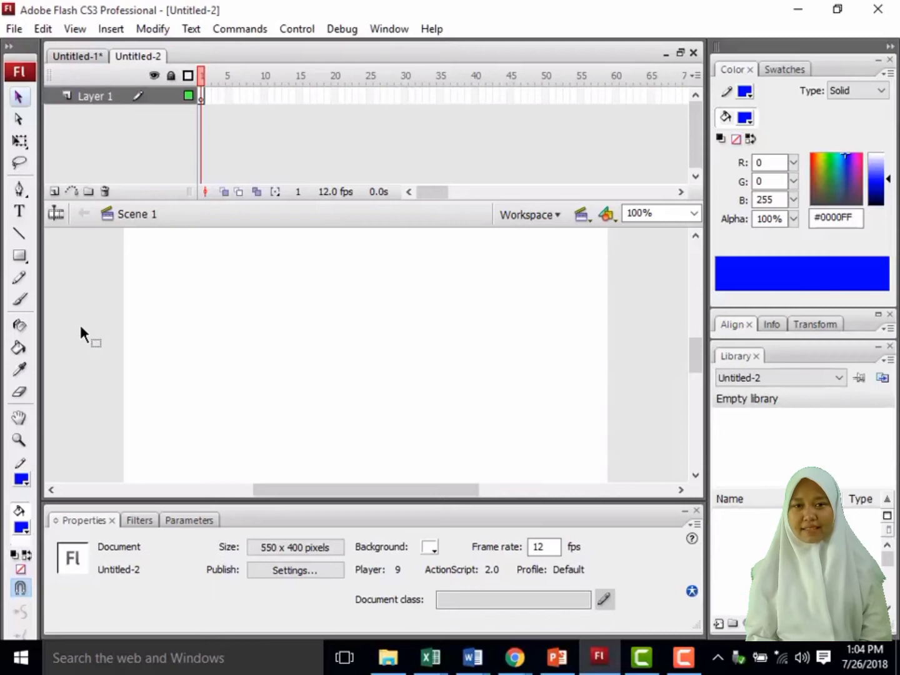
pyautogui.click(20, 256)
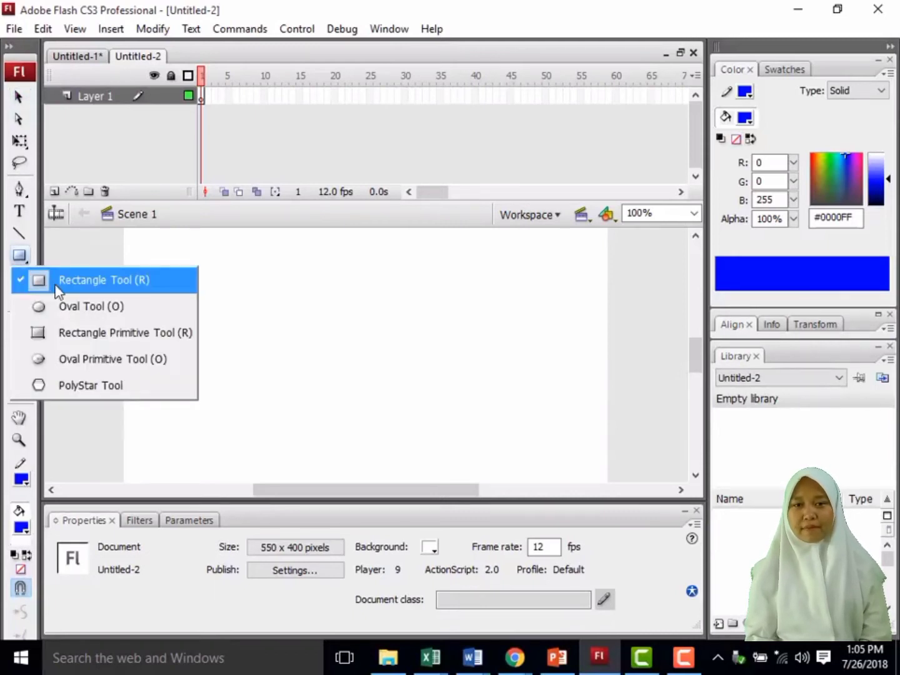
pyautogui.click(57, 280)
pyautogui.moveTo(133, 322); pyautogui.dragTo(225, 414)
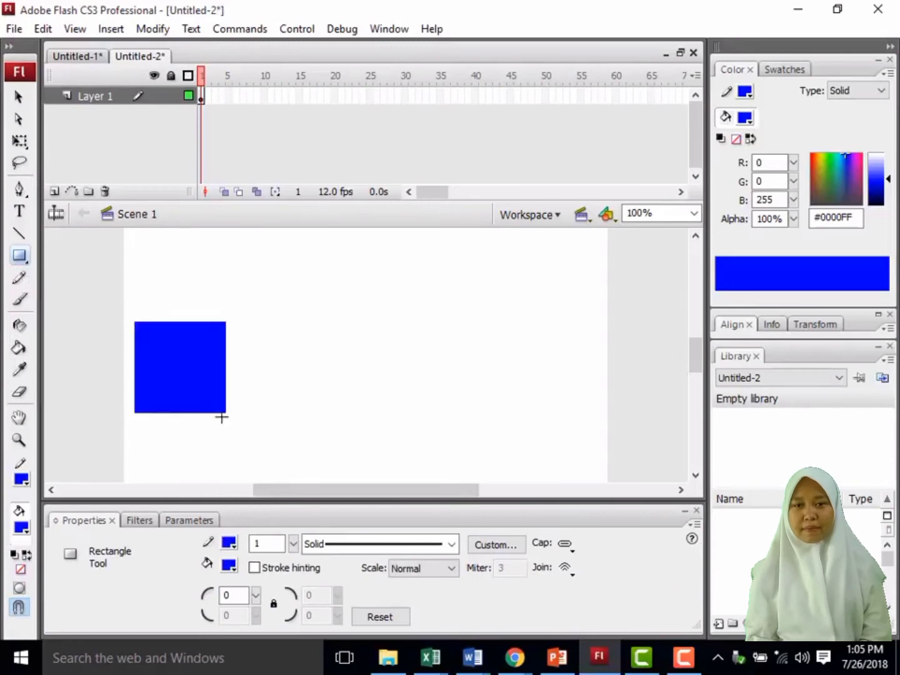
# Fill the square with the rainbow linear gradient using the Paint Bucket tool.
pyautogui.click(22, 528)
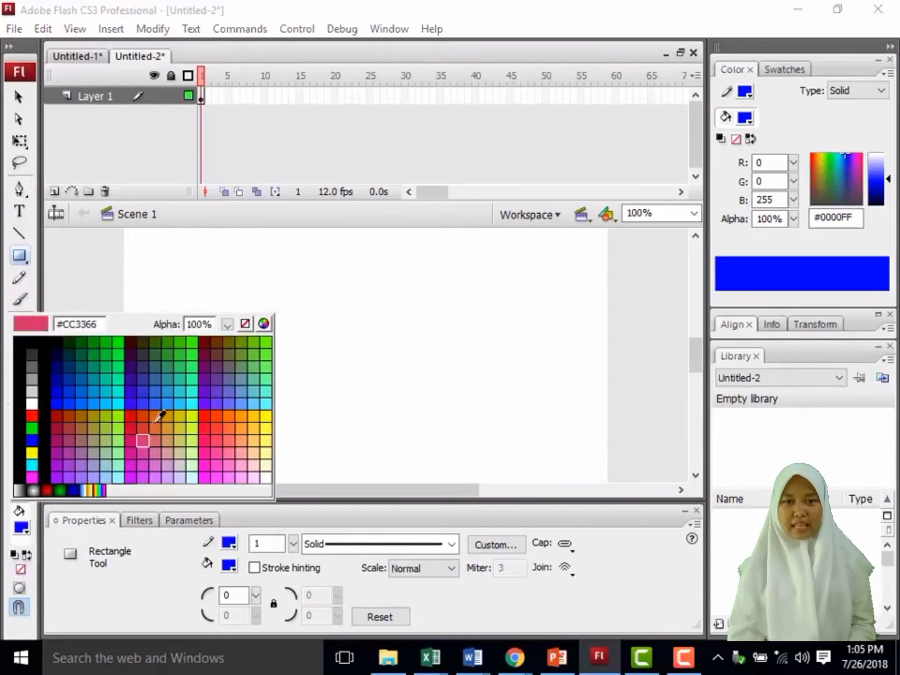
pyautogui.click(97, 489)
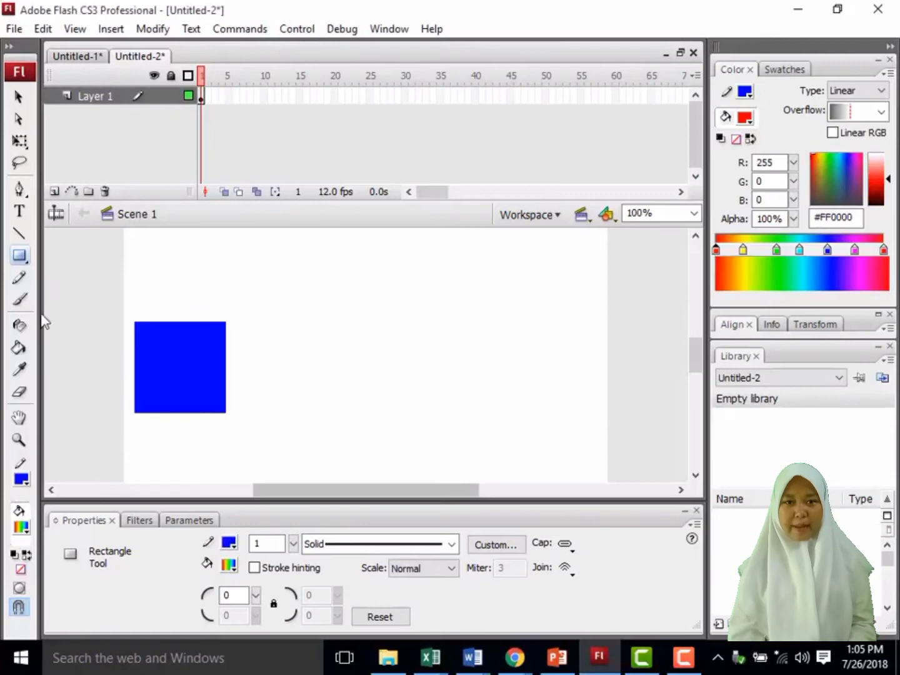
pyautogui.click(18, 346)
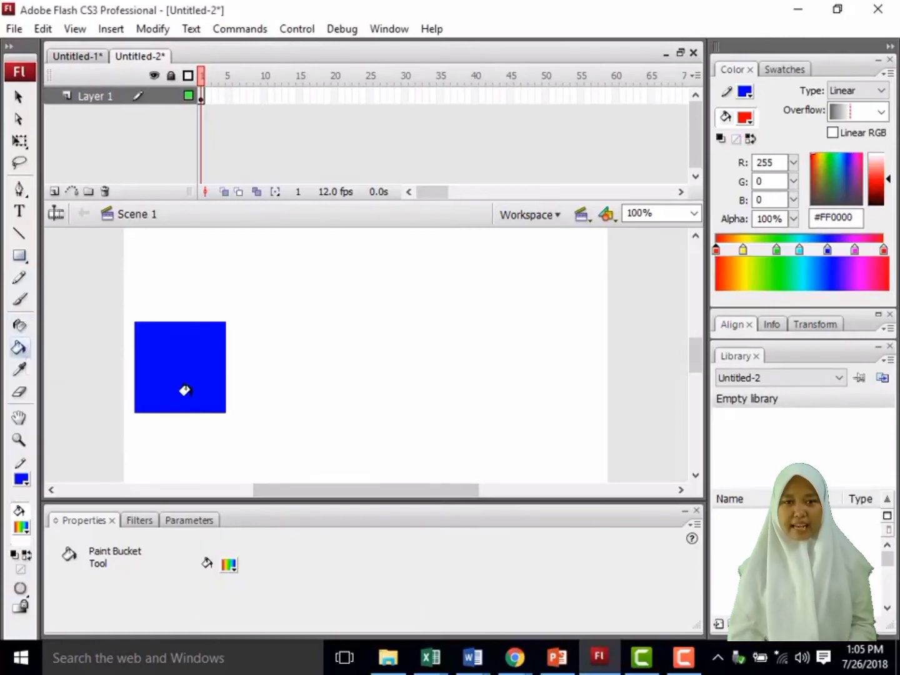
pyautogui.click(184, 390)
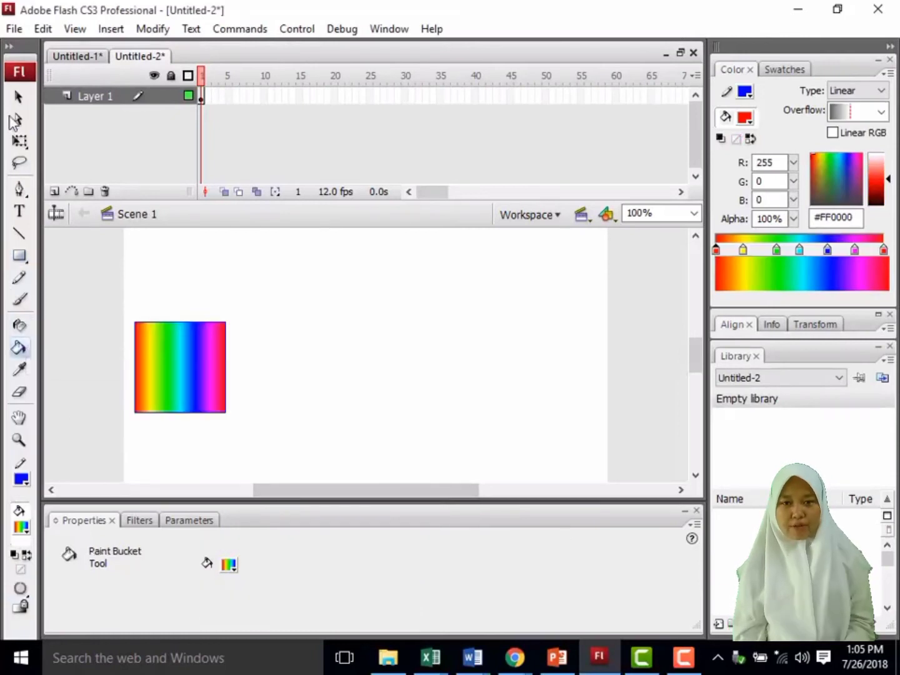
# Insert a blank keyframe at frame 30 of Layer 1.
pyautogui.click(19, 98)
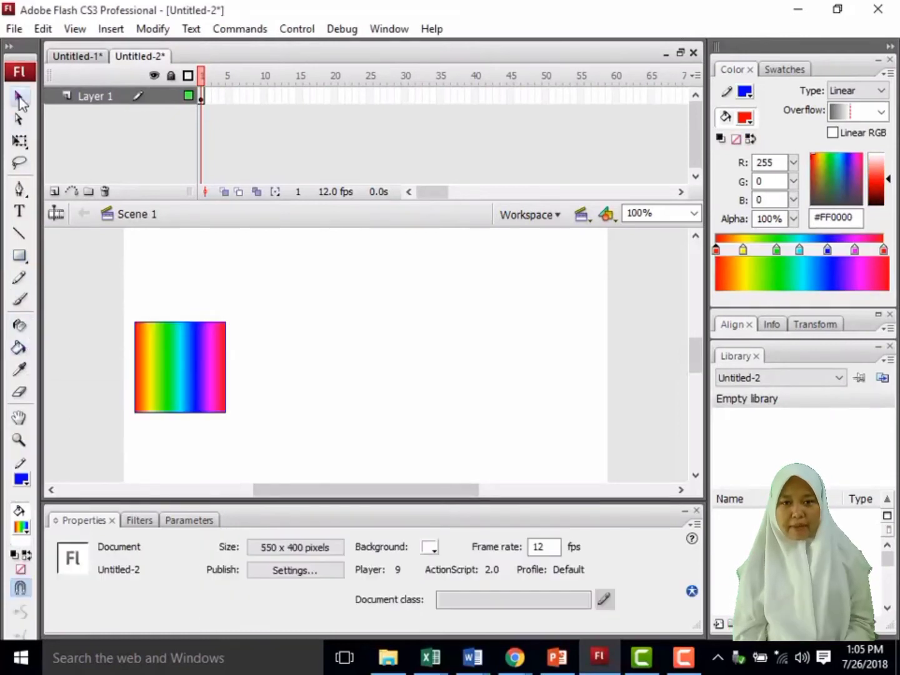
pyautogui.click(407, 95)
pyautogui.rightClick(406, 95)
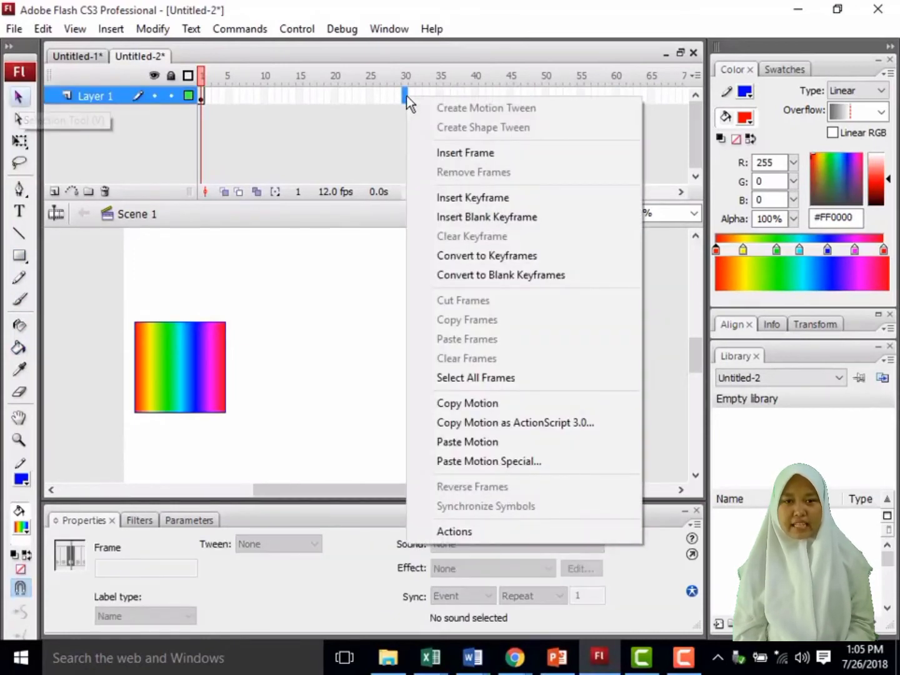
pyautogui.click(449, 216)
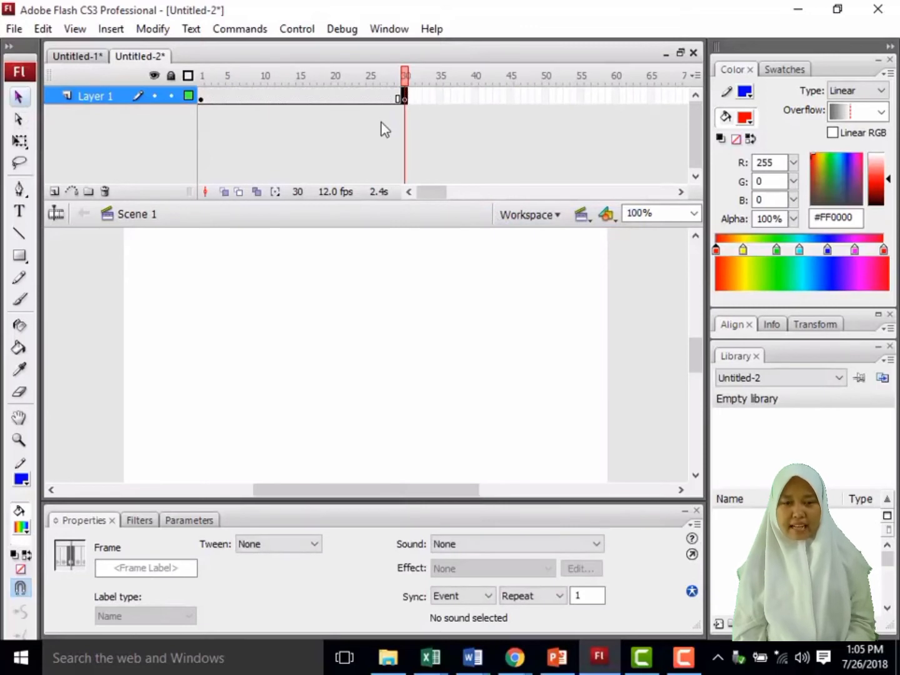
# Add the static text "XI MULTIMEDIA" near the top of the stage at frame 30.
pyautogui.click(20, 210)
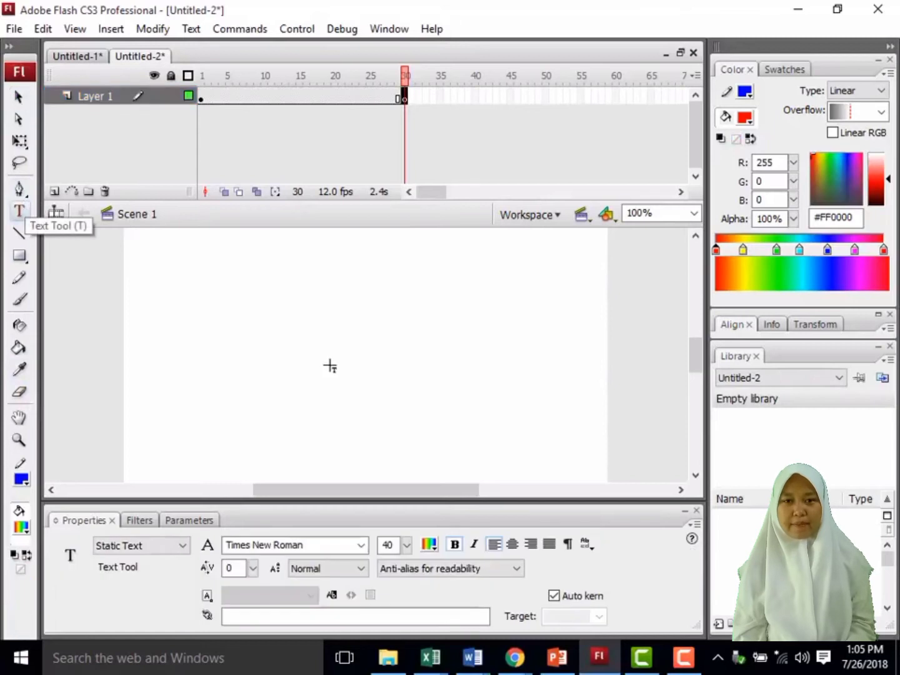
pyautogui.click(315, 287)
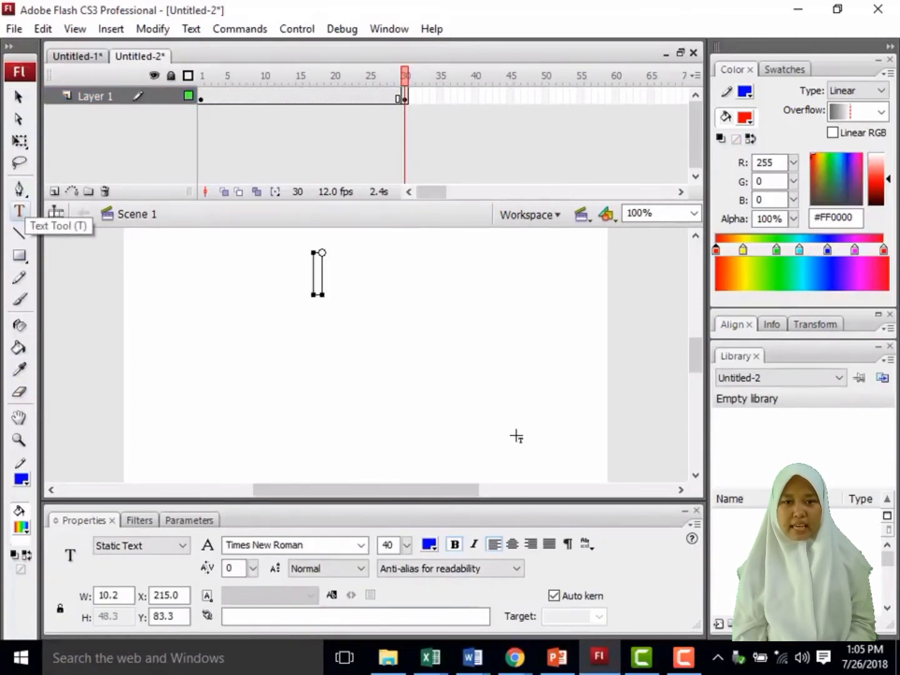
pyautogui.write('XI')
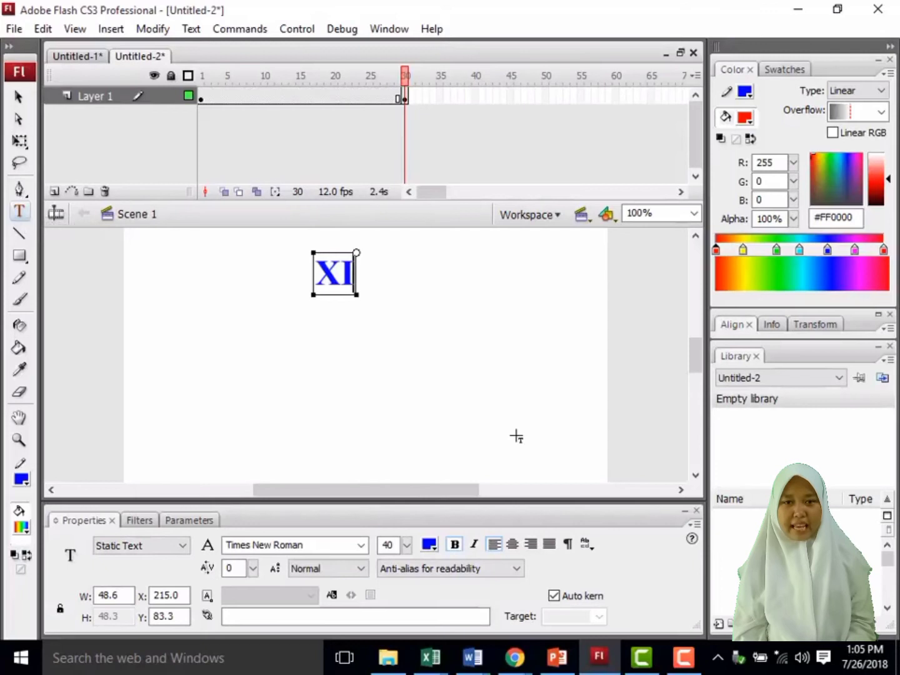
pyautogui.write(' MULTI')
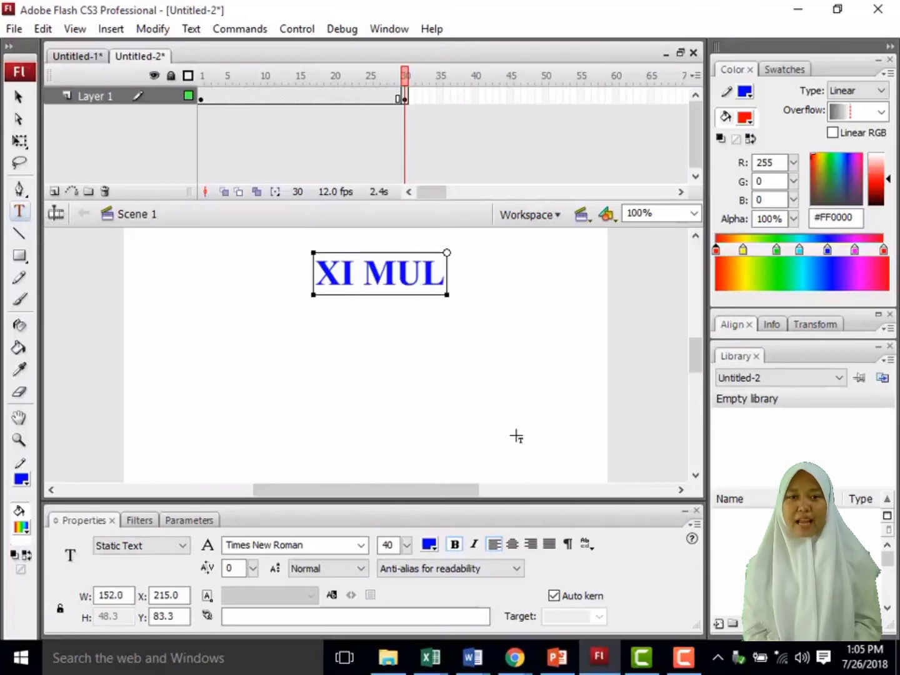
pyautogui.write('MEDIA')
# Break the "XI MULTIMEDIA" text apart twice, into separate letters and again into plain shapes.
pyautogui.rightClick(338, 265)
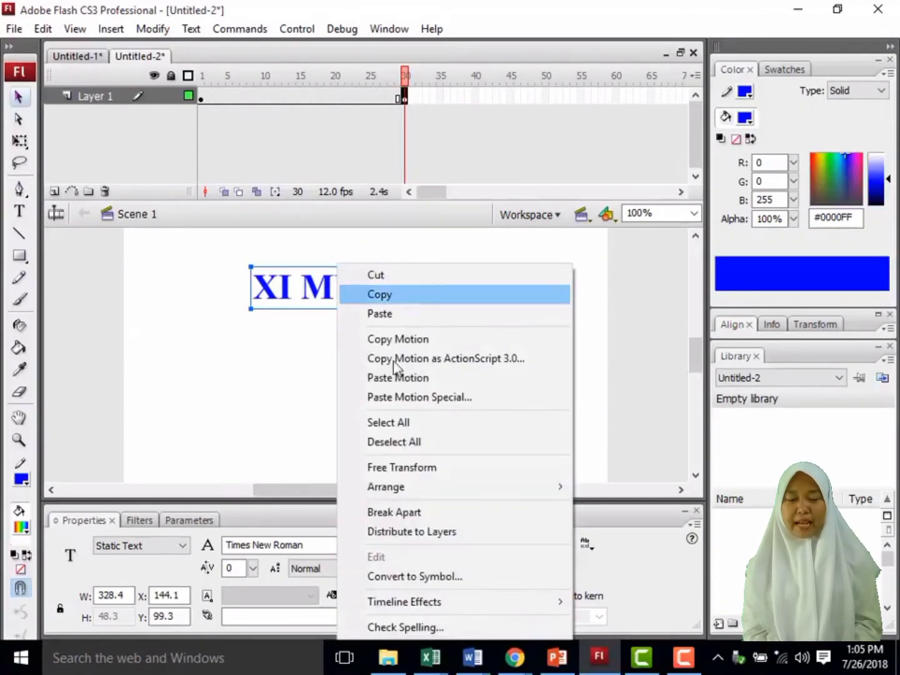
pyautogui.click(427, 510)
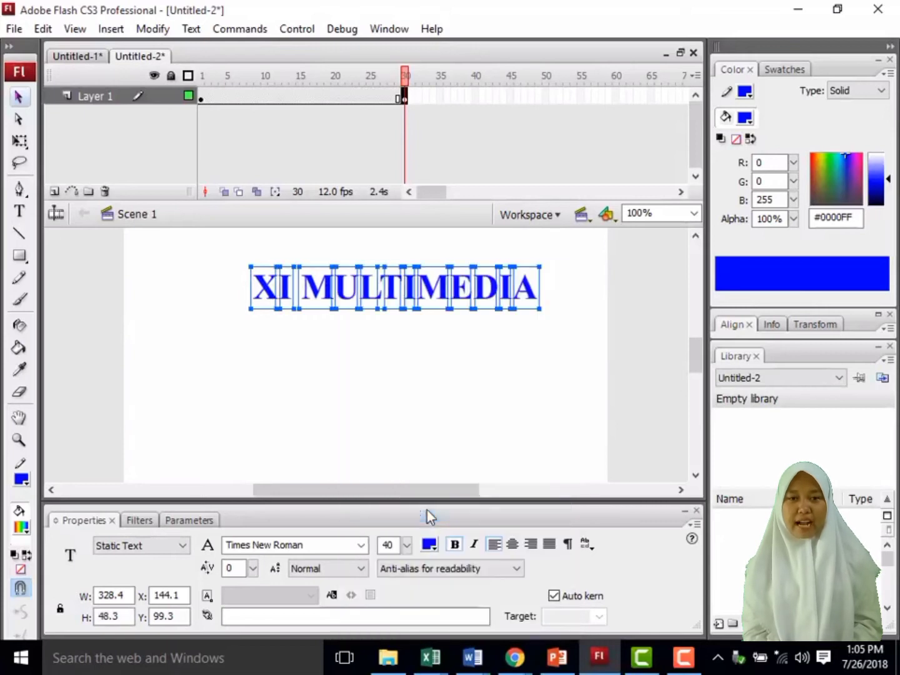
pyautogui.rightClick(436, 290)
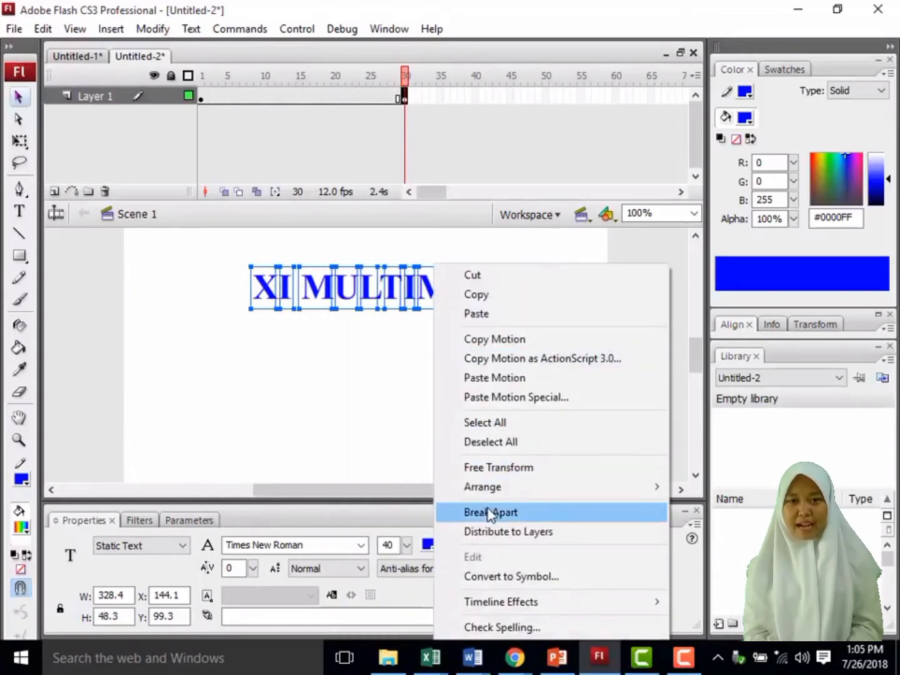
pyautogui.click(491, 513)
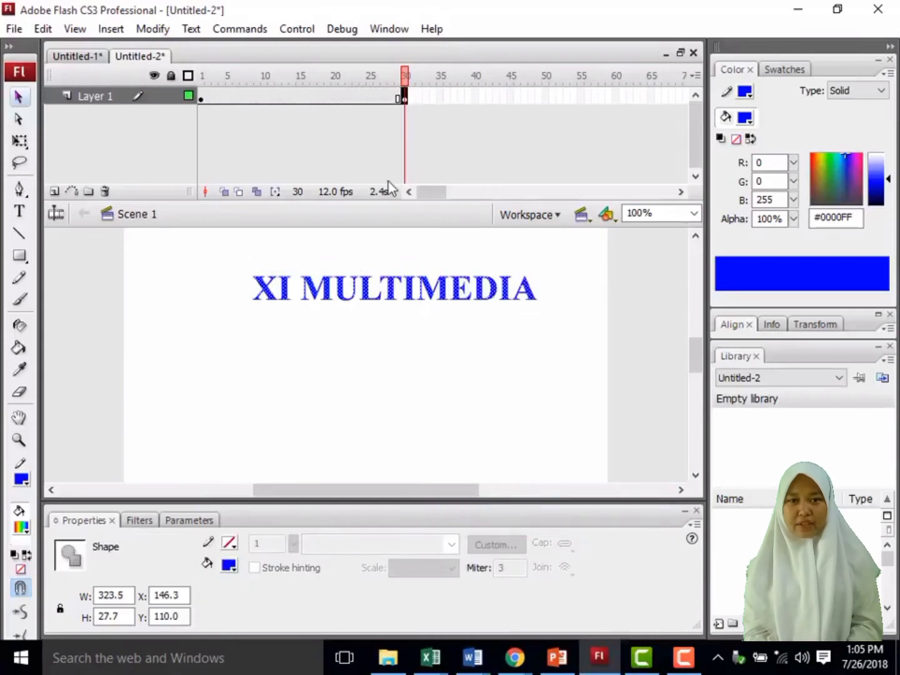
# Select all frames of Layer 1 and create a shape tween from the rainbow square to the text.
pyautogui.click(358, 100)
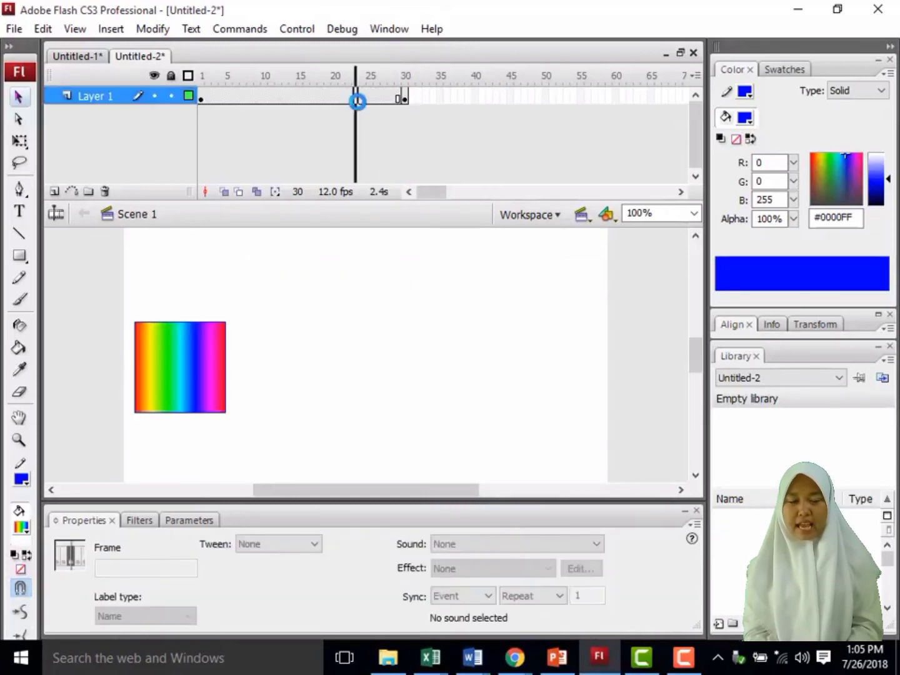
pyautogui.rightClick(358, 101)
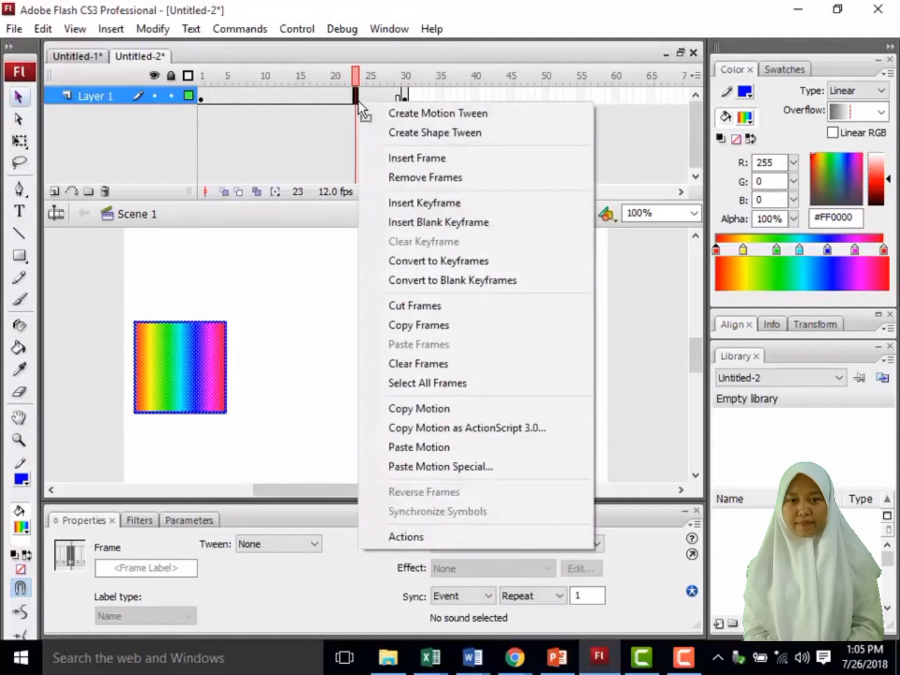
pyautogui.moveTo(306, 88); pyautogui.dragTo(250, 98)
pyautogui.click(85, 100)
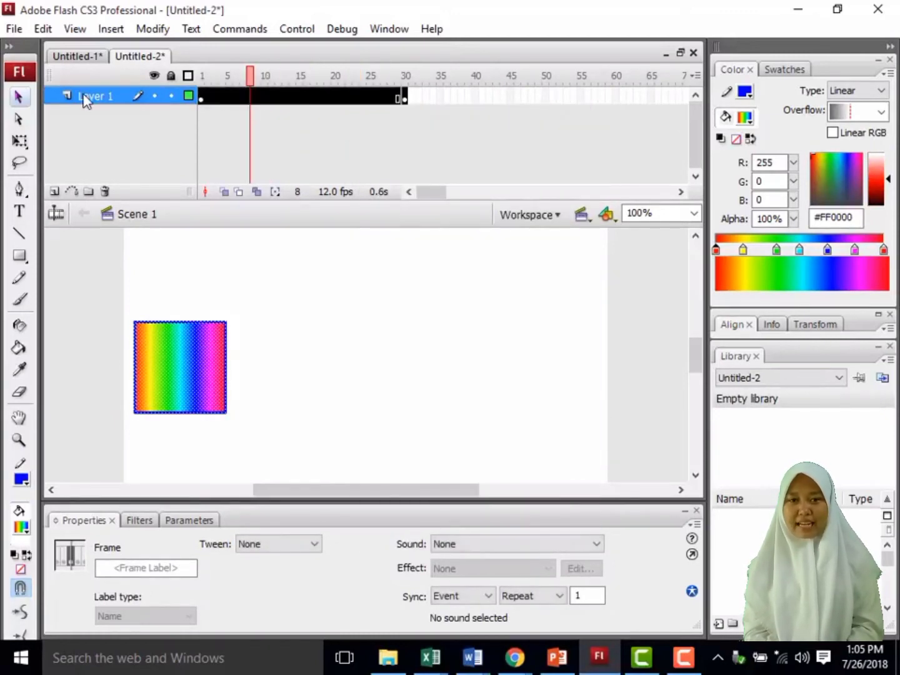
pyautogui.rightClick(260, 93)
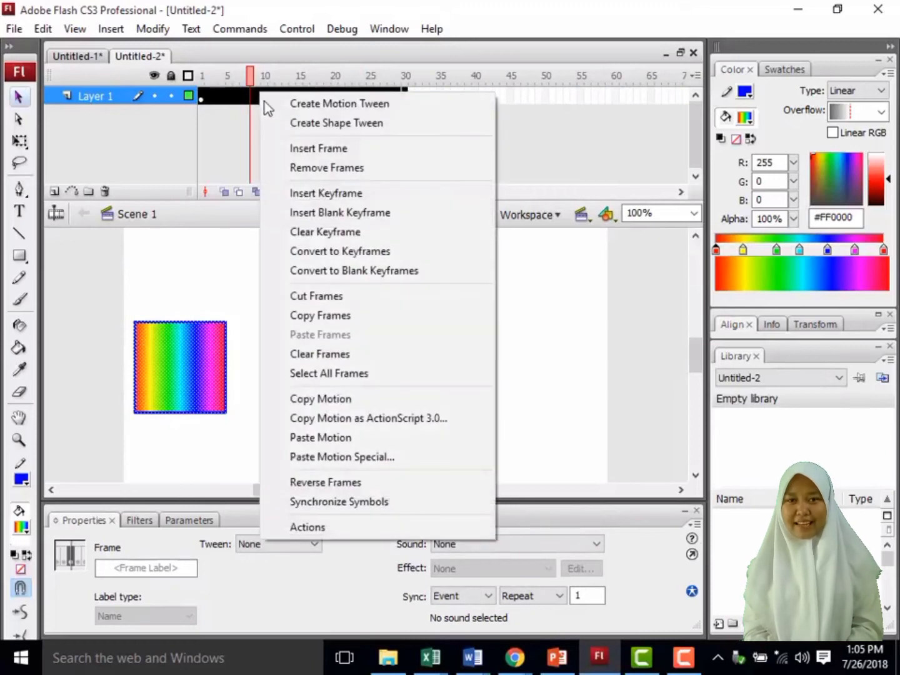
pyautogui.click(275, 123)
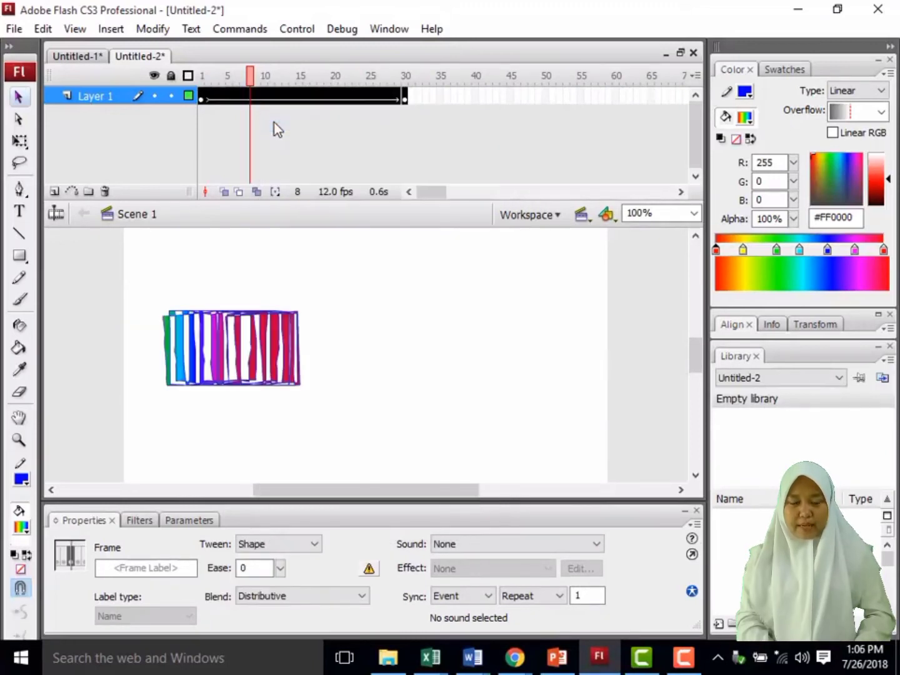
# Preview the shape tween by scrubbing through frames 1 to 30 and testing the movie, then close the preview.
pyautogui.moveTo(201, 75); pyautogui.dragTo(406, 79)
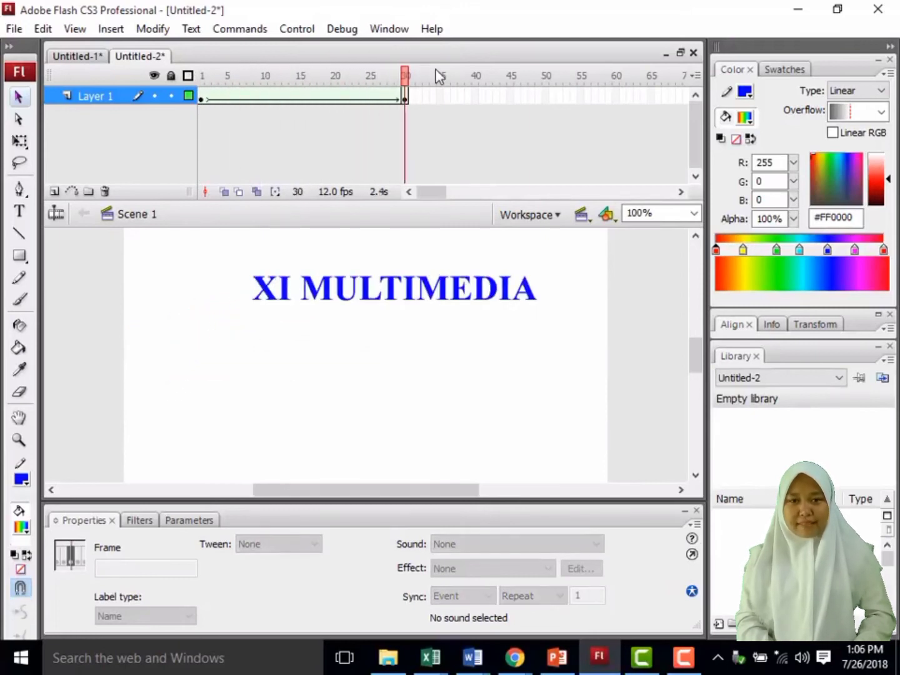
pyautogui.hotkey('ctrl', 'Return')
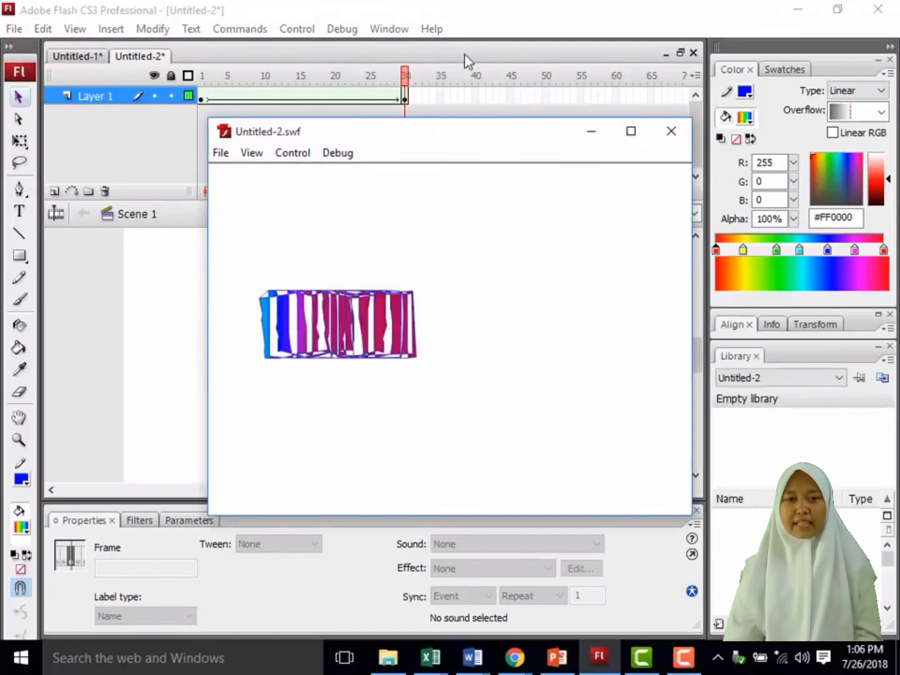
pyautogui.click(672, 133)
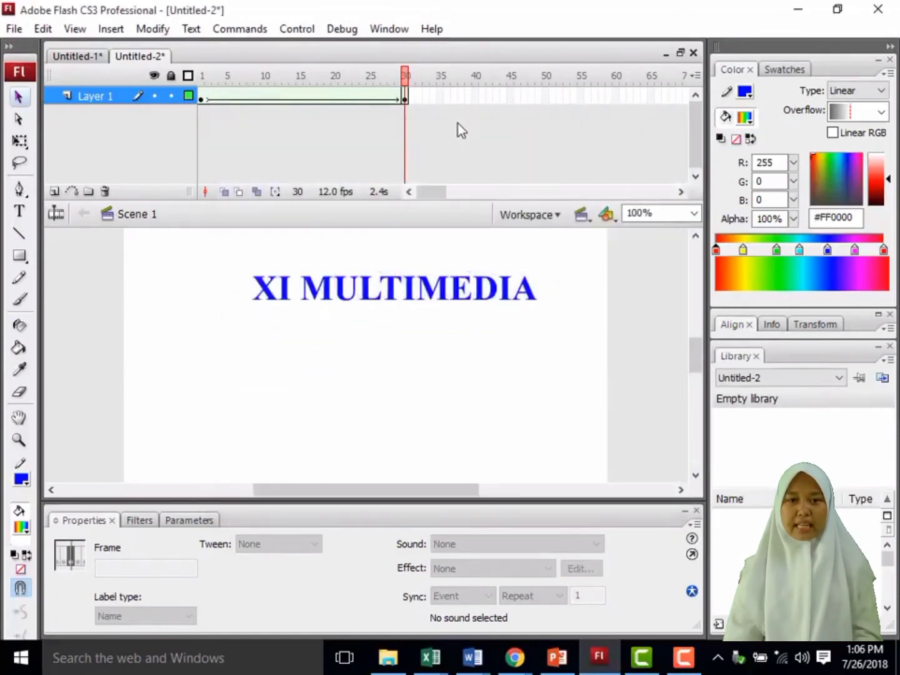
# Insert a frame at frame 40 of Layer 1 to extend the display of the final text.
pyautogui.rightClick(473, 93)
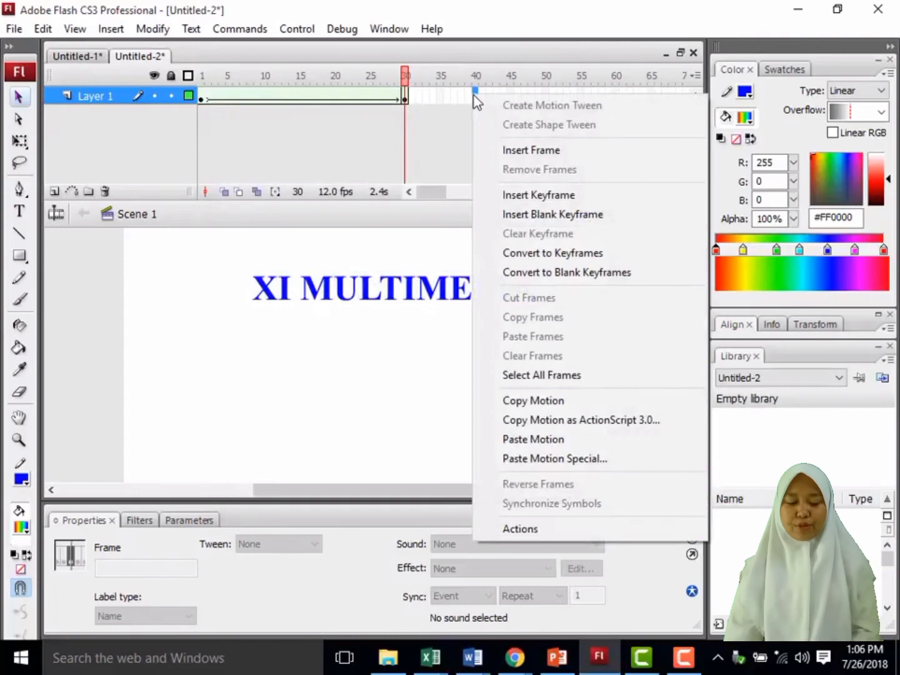
pyautogui.click(492, 152)
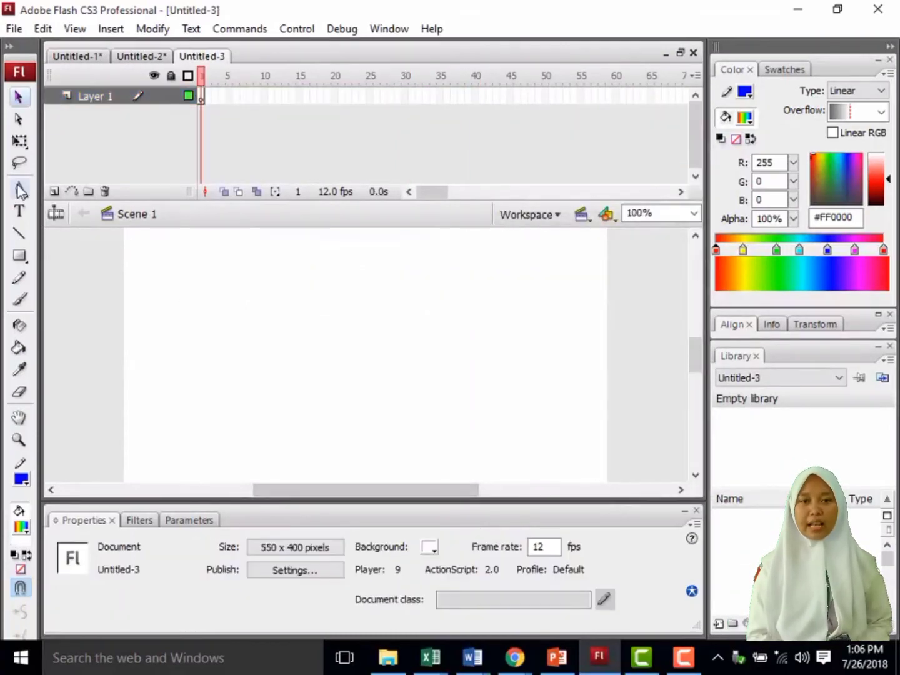
# Draw a rainbow-filled circle just outside the stage's left edge in Untitled-3 and add a motion guide layer above Layer 1.
pyautogui.moveTo(19, 255); pyautogui.dragTo(36, 300)
pyautogui.moveTo(52, 317); pyautogui.dragTo(111, 374)
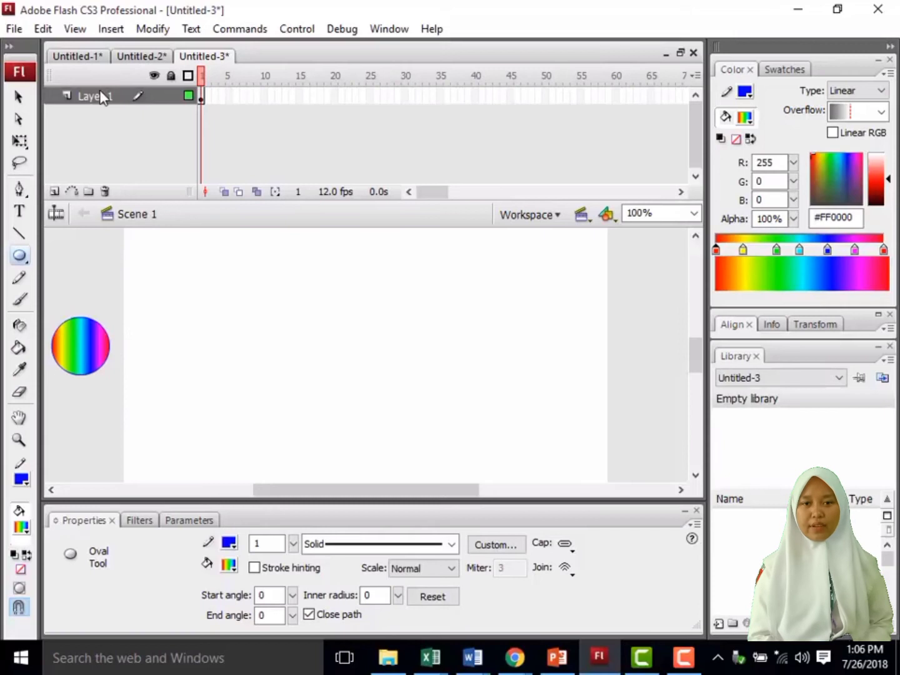
pyautogui.click(75, 193)
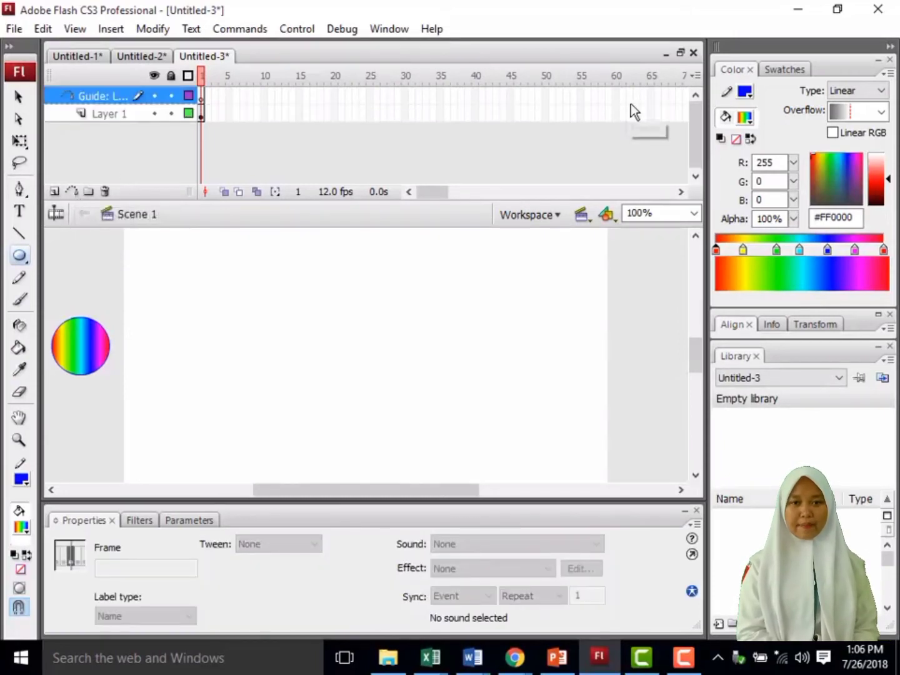
# Extend both the guide layer and Layer 1 to frame 60 by inserting frames.
pyautogui.click(616, 95)
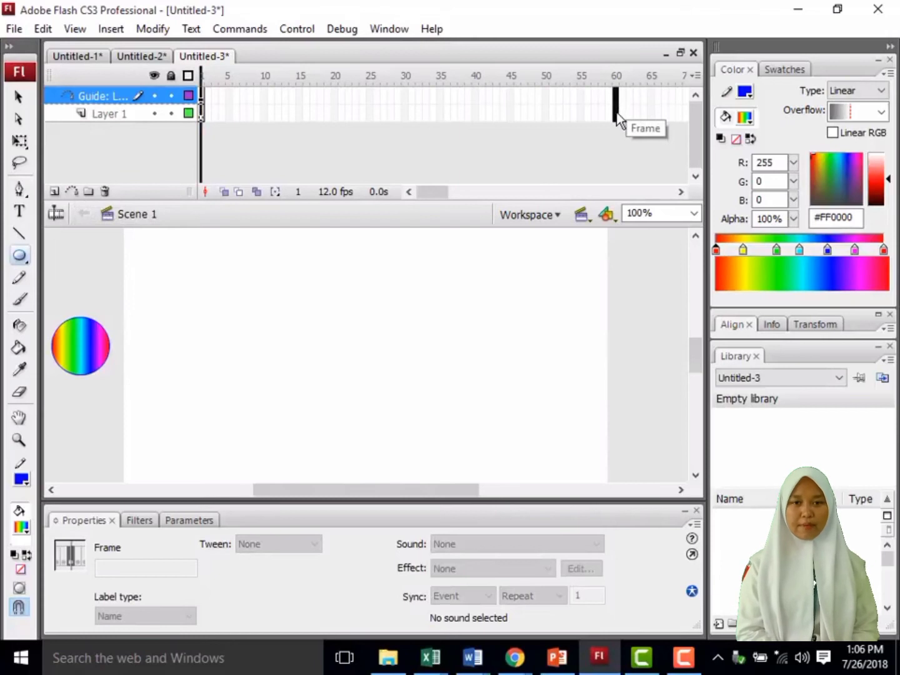
pyautogui.click(587, 112)
pyautogui.click(616, 95)
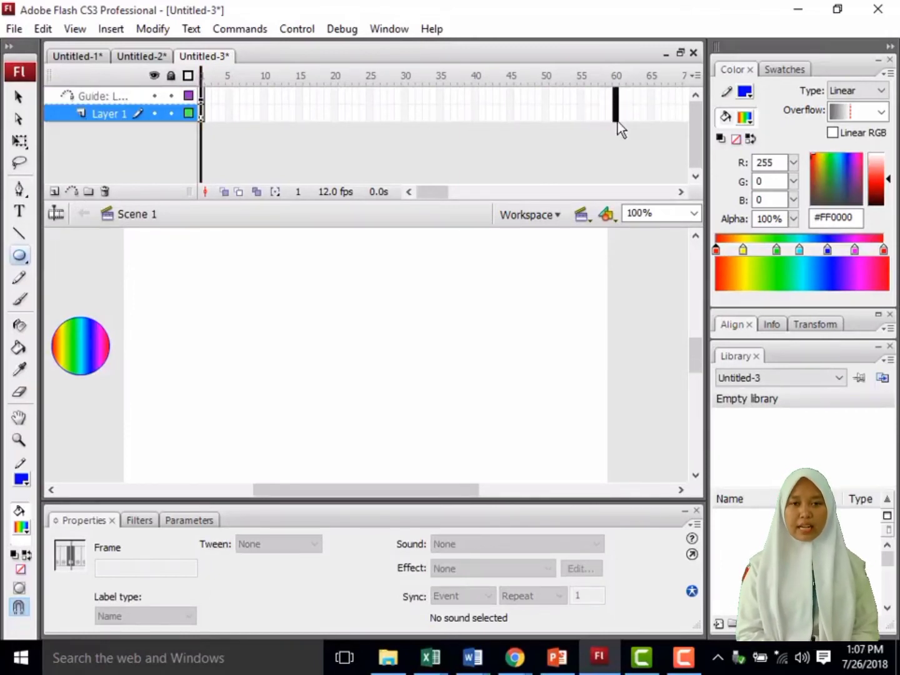
pyautogui.moveTo(618, 121); pyautogui.dragTo(617, 122)
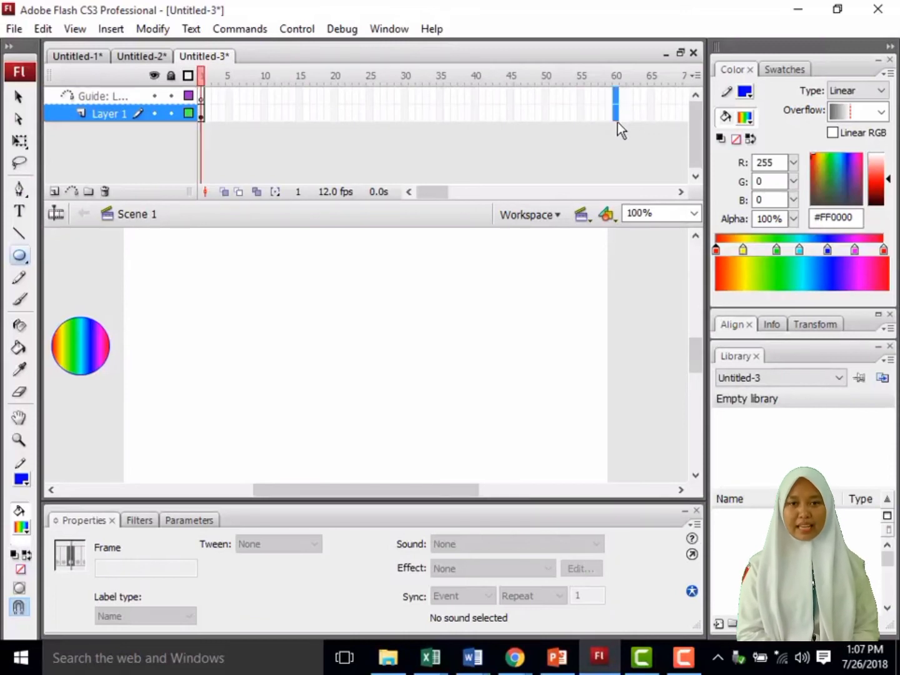
pyautogui.rightClick(618, 110)
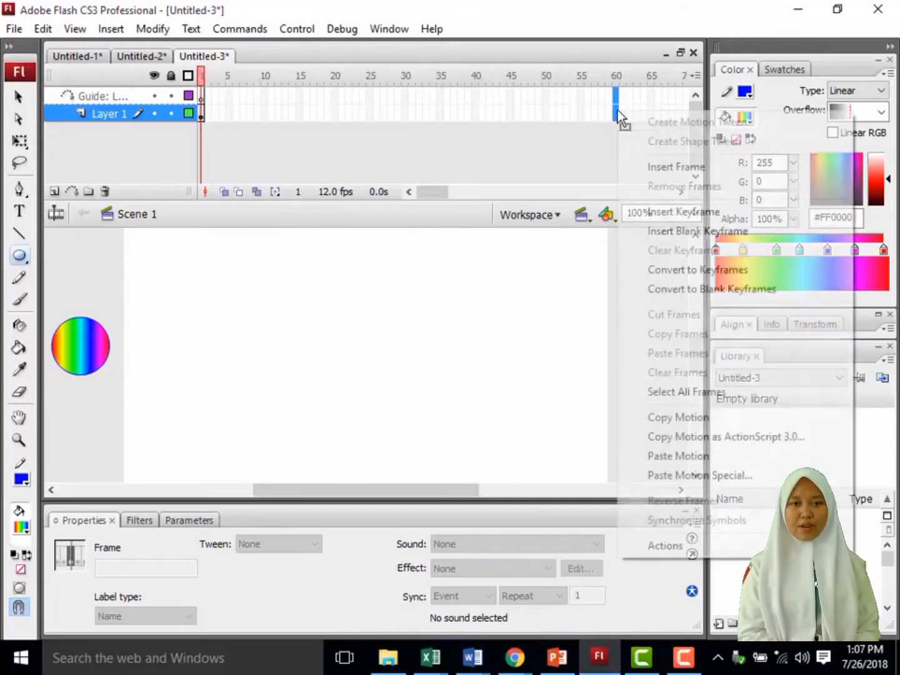
pyautogui.click(629, 161)
# Draw a freehand winding path with the Pencil on the guide layer, from the circle's center to beyond the stage's lower-right edge.
pyautogui.click(92, 95)
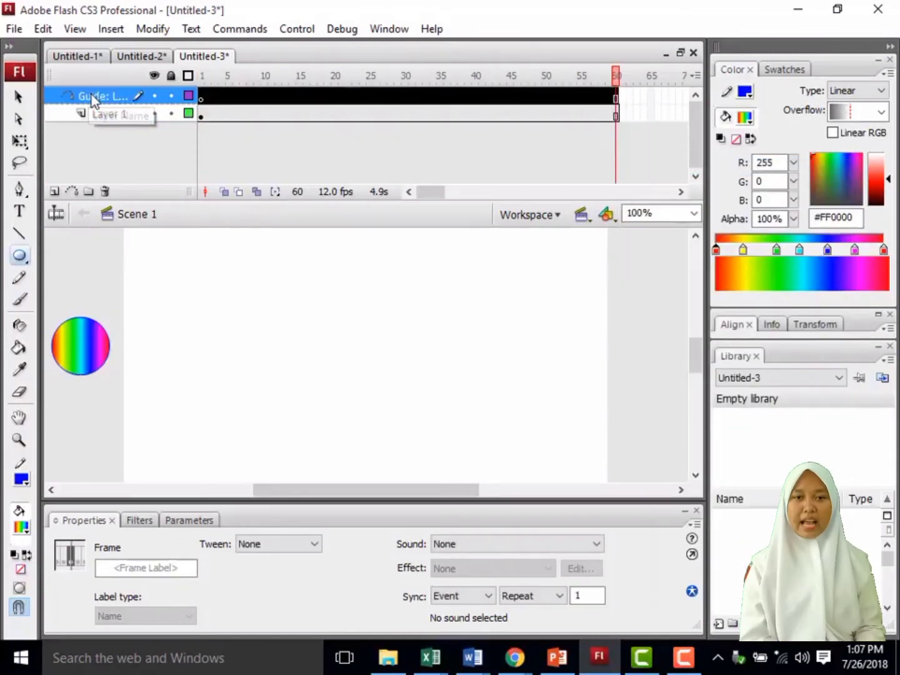
pyautogui.click(20, 279)
pyautogui.moveTo(87, 346)
pyautogui.mouseDown()
pyautogui.moveTo(219, 297)
pyautogui.moveTo(233, 403)
pyautogui.moveTo(252, 398)
pyautogui.moveTo(352, 320)
pyautogui.moveTo(456, 366)
pyautogui.moveTo(560, 339)
pyautogui.moveTo(558, 251)
pyautogui.moveTo(600, 300)
pyautogui.moveTo(544, 449)
pyautogui.moveTo(635, 441)
pyautogui.moveTo(655, 448)
pyautogui.mouseUp()
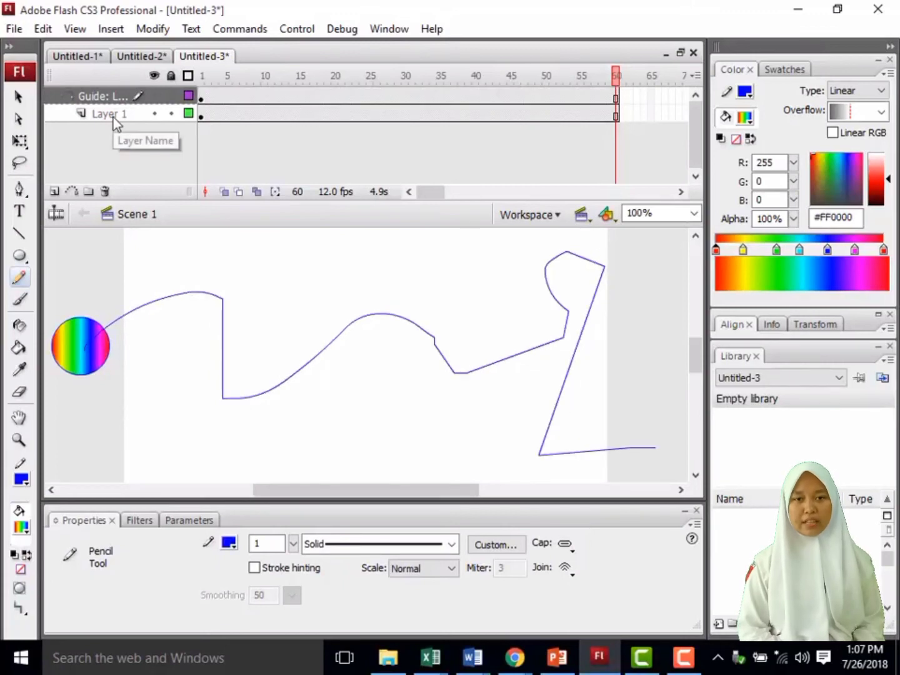
# Insert a keyframe at frame 60 of Layer 1 and create a motion tween for the circle.
pyautogui.click(115, 118)
pyautogui.rightClick(617, 115)
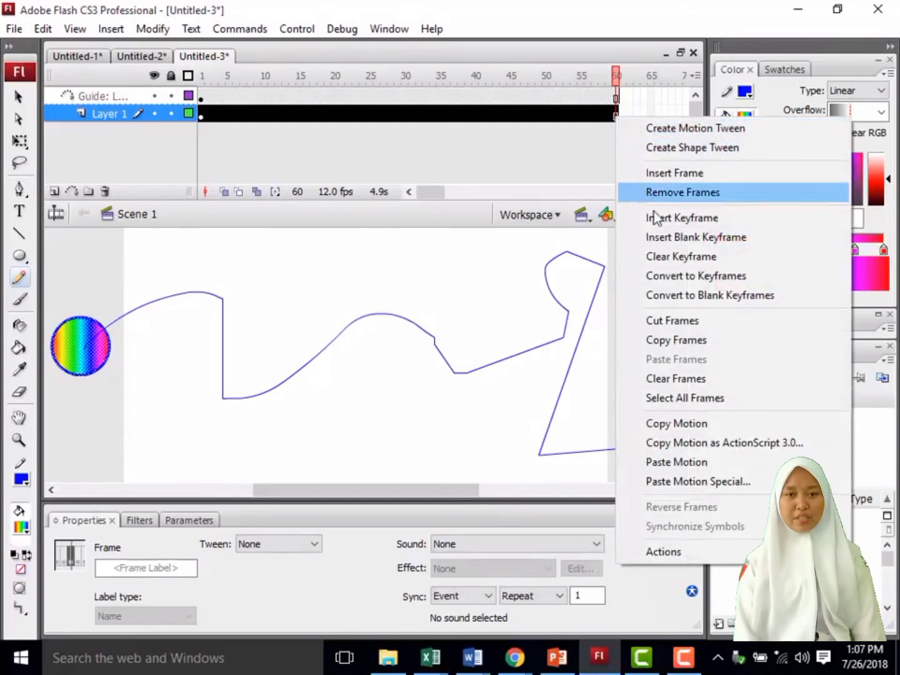
pyautogui.click(664, 219)
pyautogui.rightClick(611, 120)
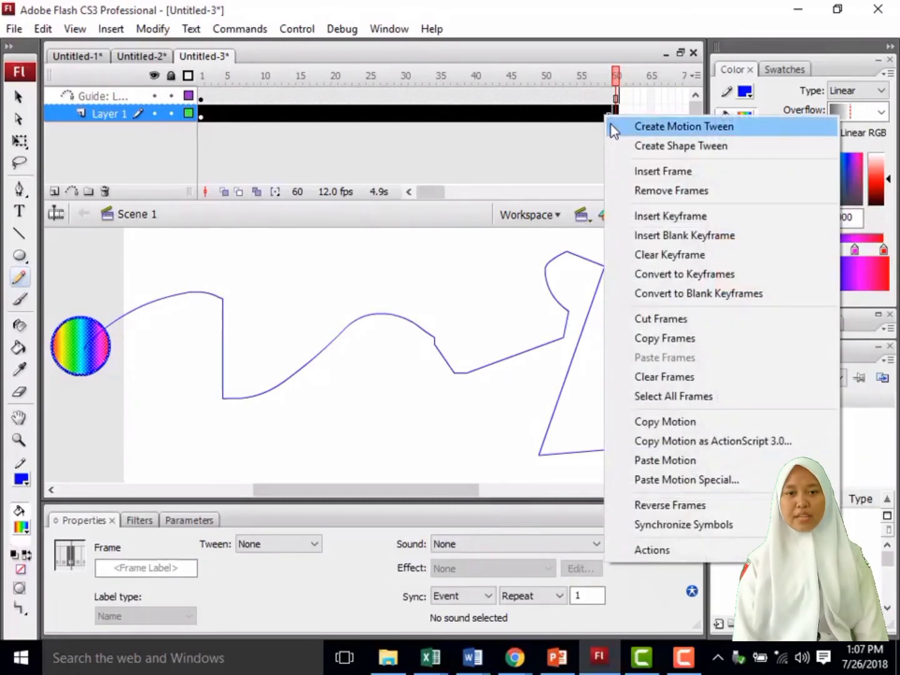
pyautogui.click(614, 125)
# Move the circle at frame 60 onto the far end of the guide path, beyond the stage's lower-right edge.
pyautogui.click(616, 116)
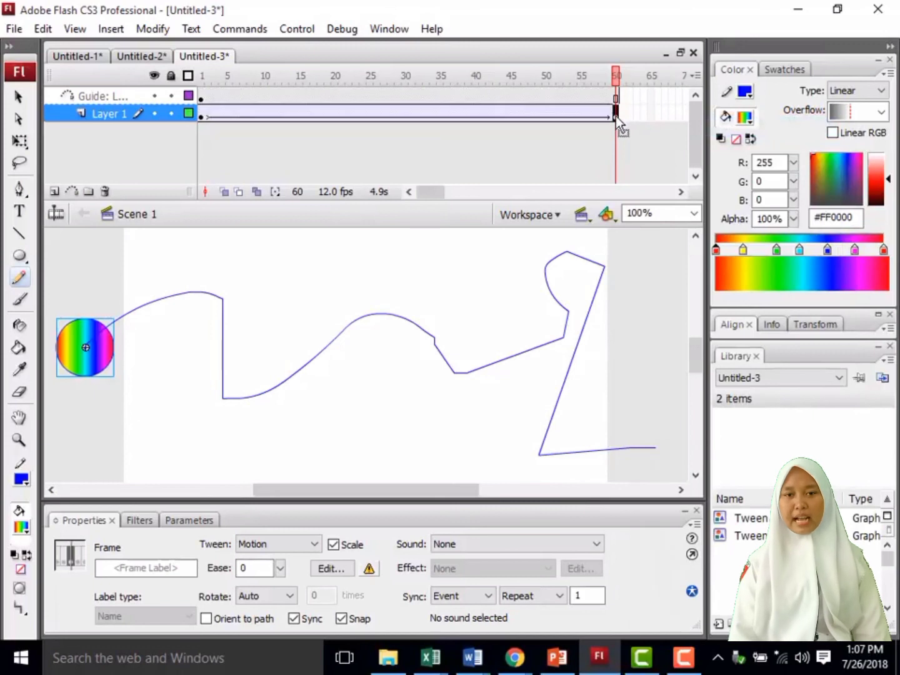
pyautogui.click(19, 96)
pyautogui.moveTo(105, 357); pyautogui.dragTo(674, 454)
# Preview the circle following the guide path by scrubbing the timeline and testing the movie, then close the preview.
pyautogui.moveTo(203, 78); pyautogui.dragTo(704, 78)
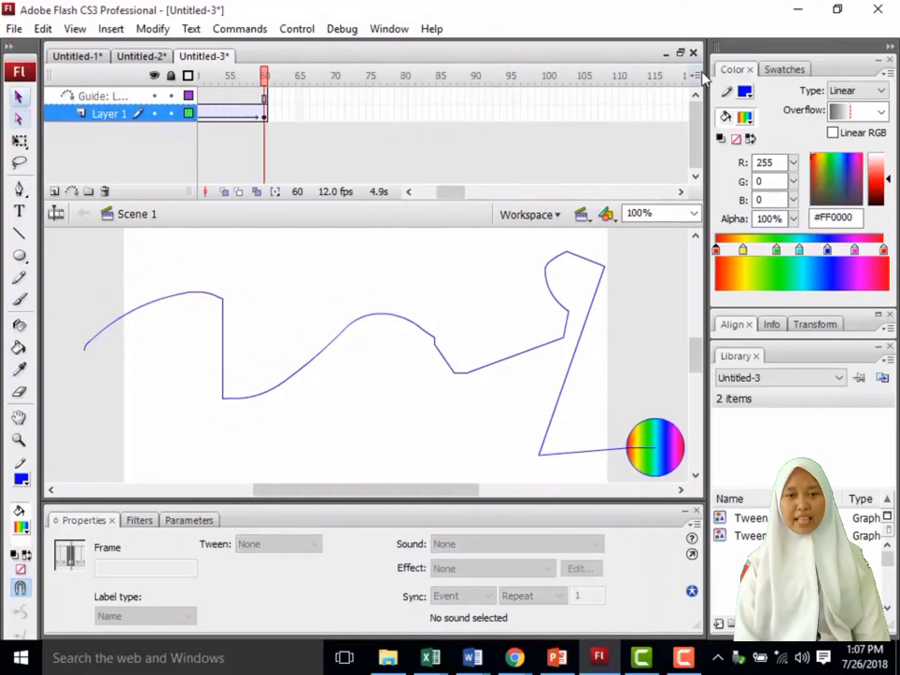
pyautogui.hotkey('ctrl', 'Return')
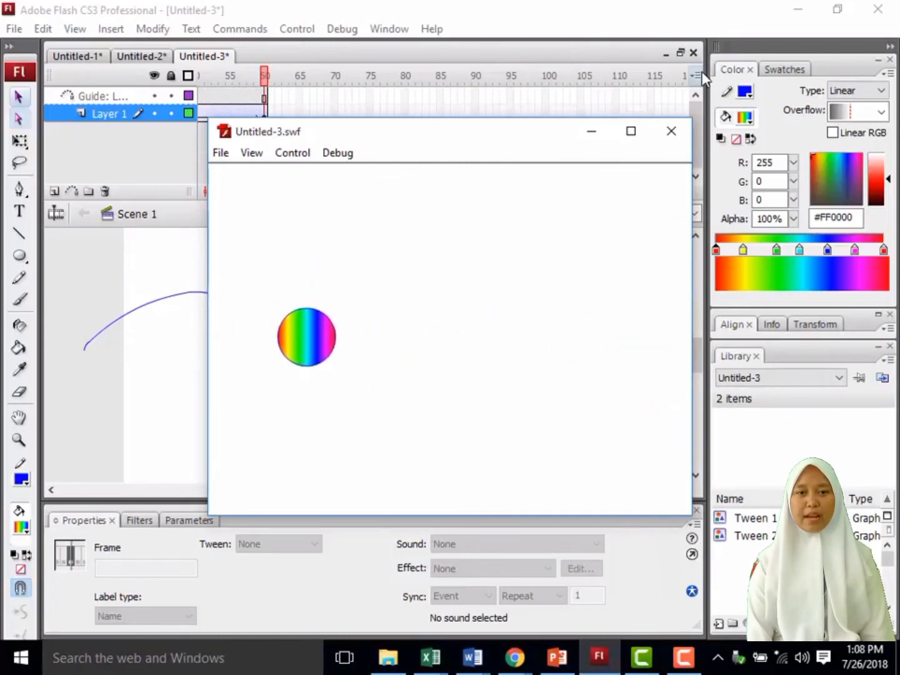
pyautogui.click(679, 140)
# Switch to the Untitled-1 document and test its rectangle motion tween as a movie.
pyautogui.click(78, 56)
pyautogui.hotkey('ctrl', 'Return')
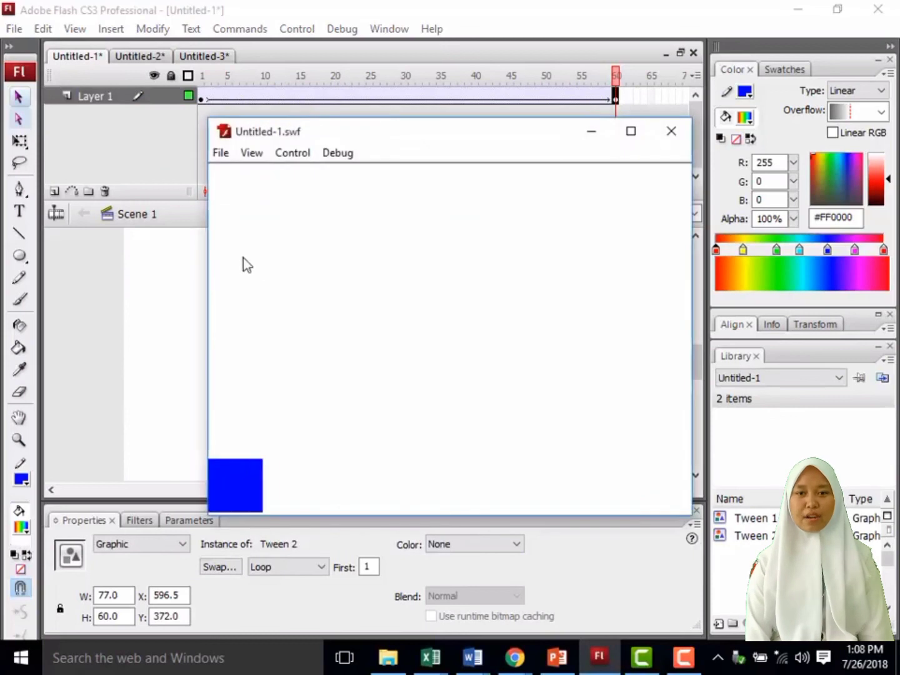